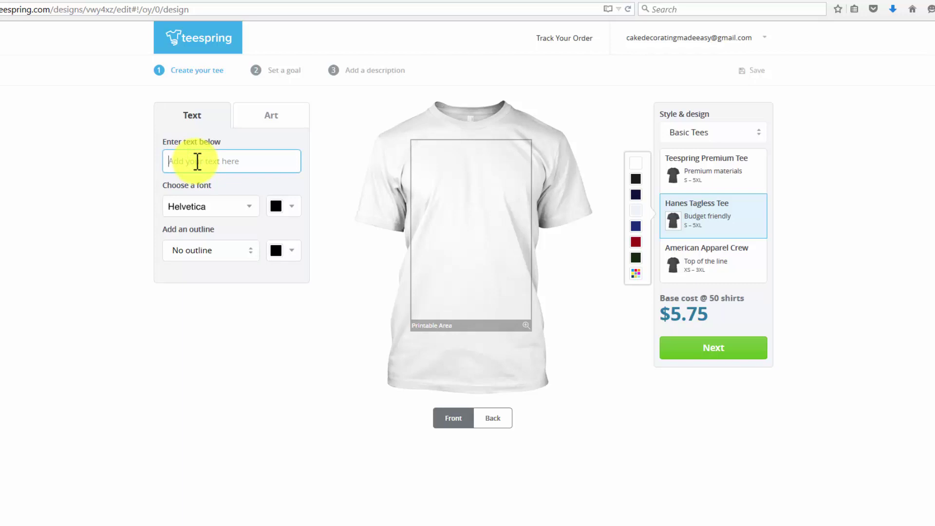
Add the text "Teespring is Awesome" to the front of the shirt.
{"action": "type", "text": "Tees"}
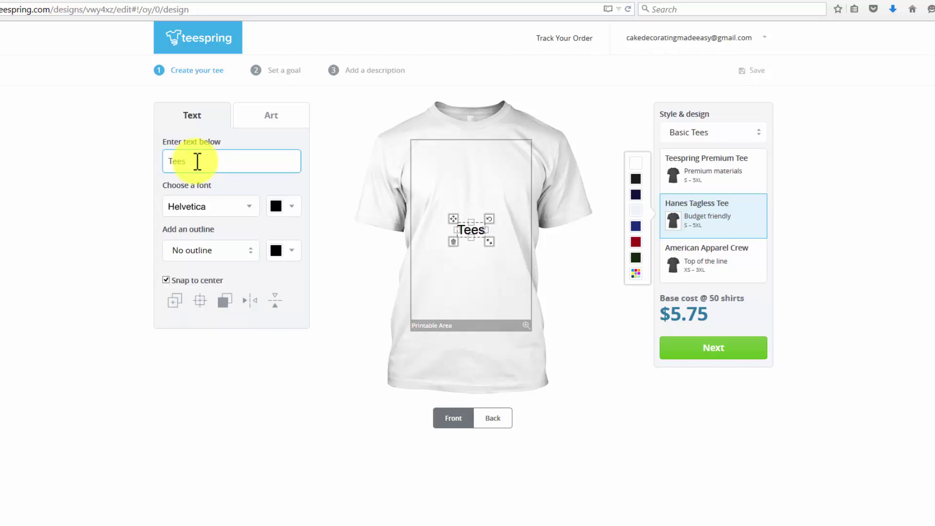
{"action": "type", "text": "pring"}
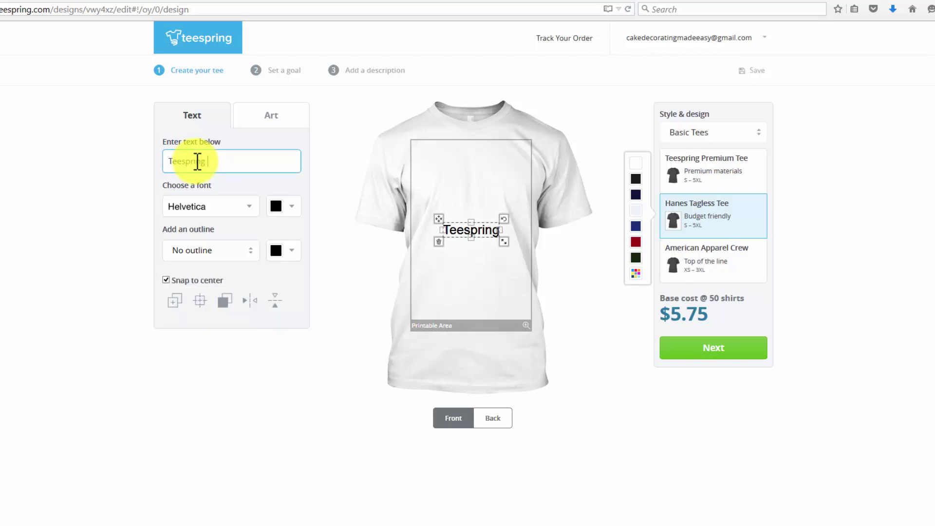
{"action": "type", "text": " is "}
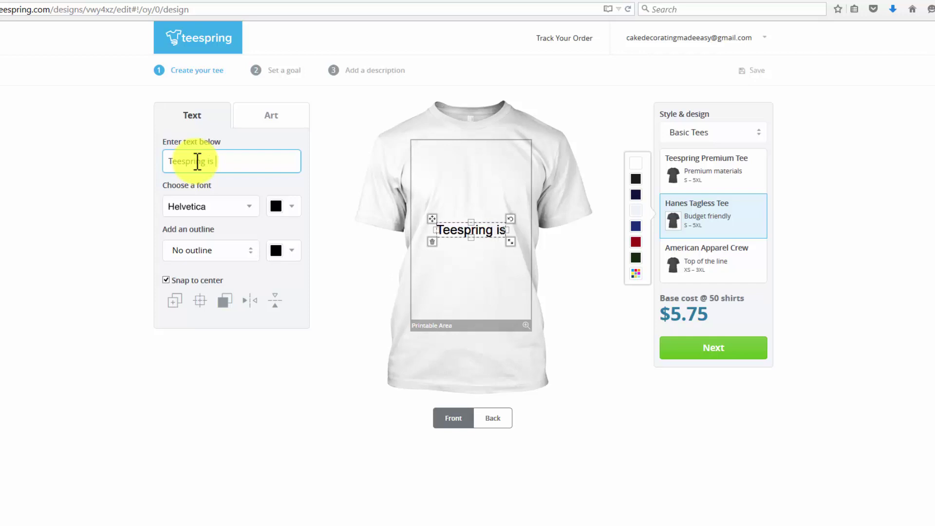
{"action": "type", "text": "Awesome"}
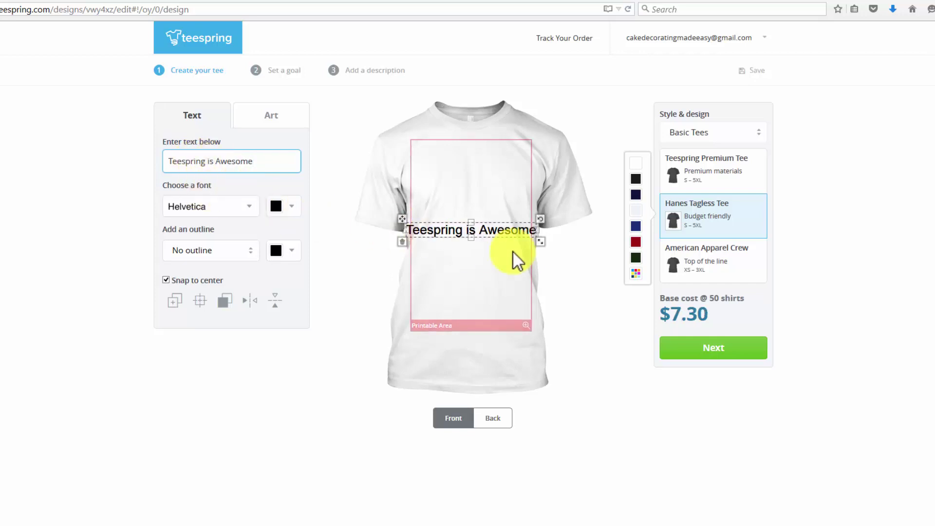
Shrink the text to fit within the printable area's width and move it up to the chest, centered horizontally.
{"action": "left_click_drag", "start_coordinate": [540, 246], "coordinate": [527, 243]}
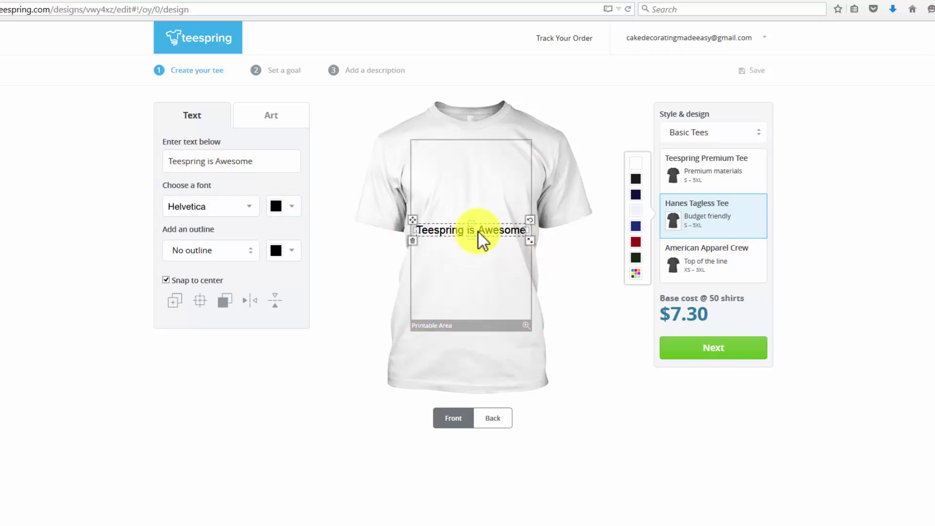
{"action": "left_click_drag", "start_coordinate": [478, 231], "coordinate": [480, 174]}
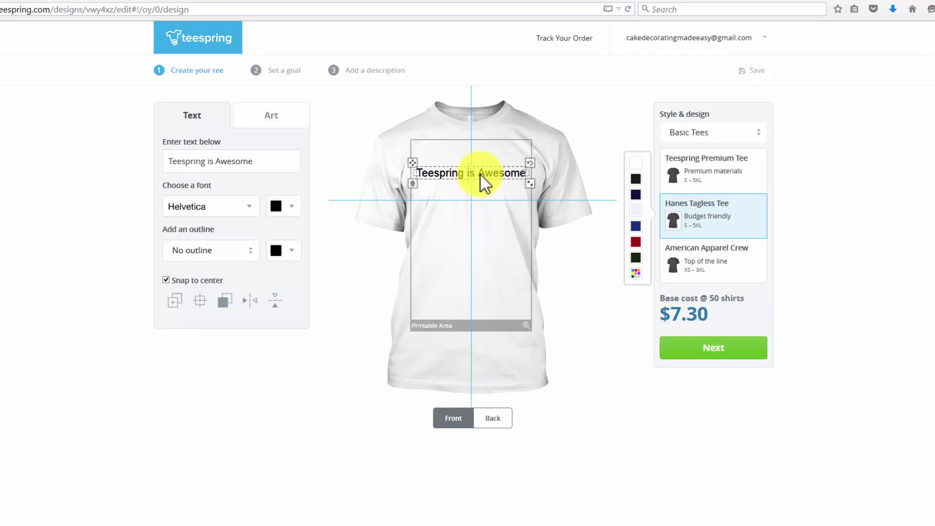
{"action": "left_click_drag", "start_coordinate": [480, 173], "coordinate": [527, 191]}
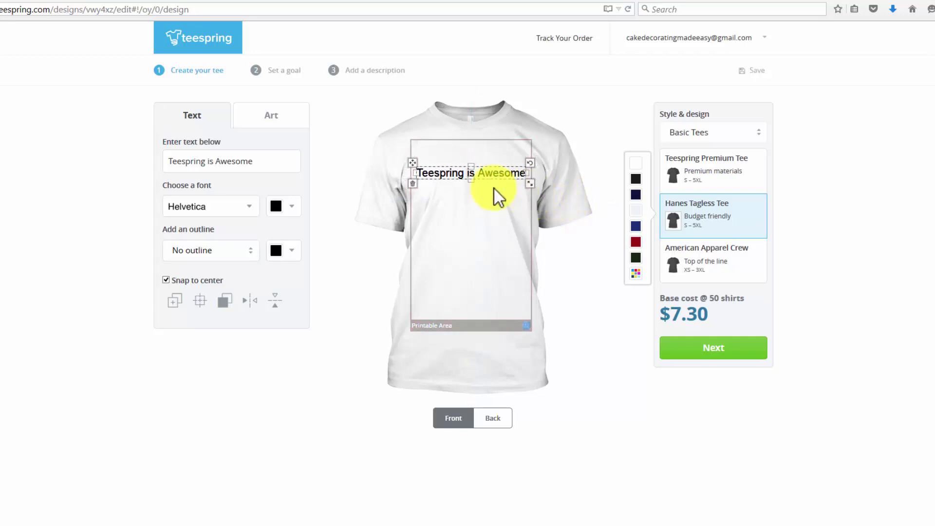
Shorten the shirt text to "Teespring" by removing the words "is Awesome".
{"action": "left_click", "coordinate": [259, 160]}
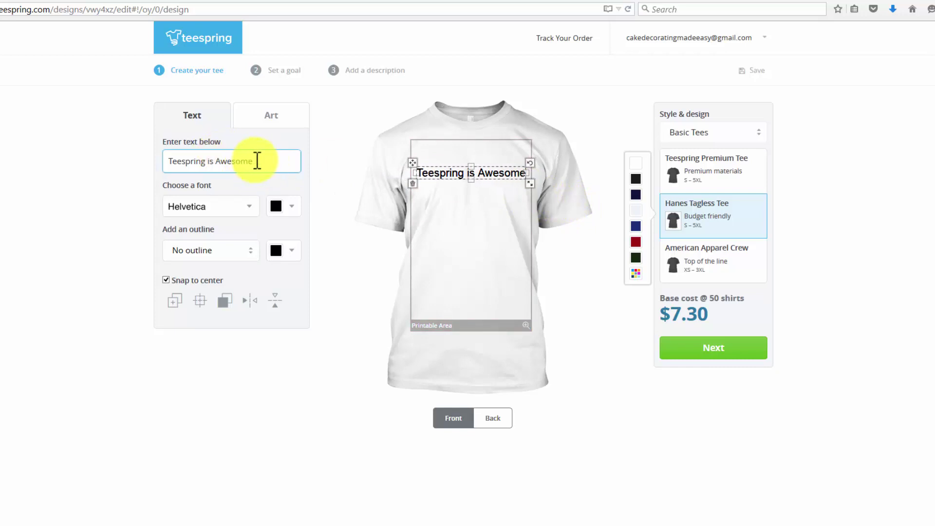
{"action": "left_click_drag", "start_coordinate": [255, 161], "coordinate": [208, 161]}
{"action": "key", "text": "BackSpace"}
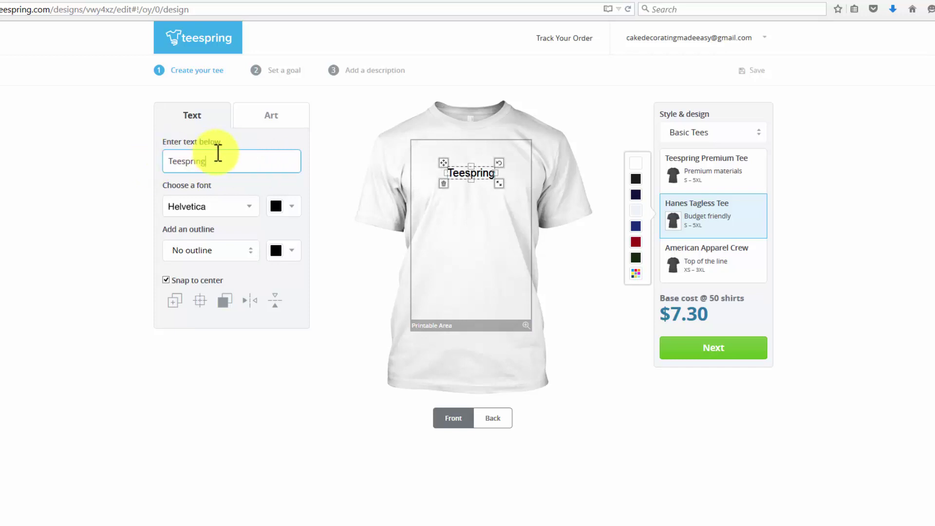
Duplicate the "Teespring" text, center the copy directly below the original and change its wording to "is".
{"action": "left_click", "coordinate": [175, 302]}
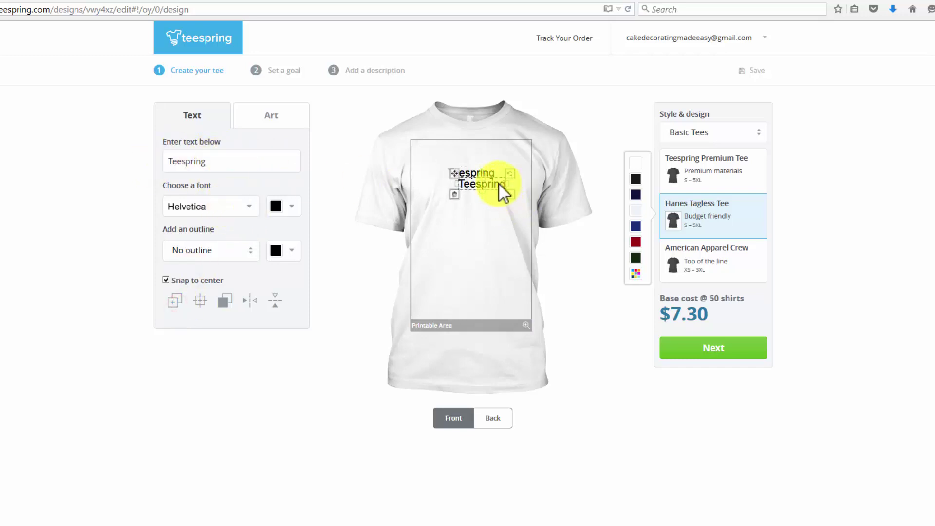
{"action": "mouse_move", "coordinate": [498, 182]}
{"action": "left_mouse_down"}
{"action": "mouse_move", "coordinate": [501, 191]}
{"action": "mouse_move", "coordinate": [486, 195]}
{"action": "left_mouse_up"}
{"action": "left_click_drag", "start_coordinate": [215, 163], "coordinate": [161, 165]}
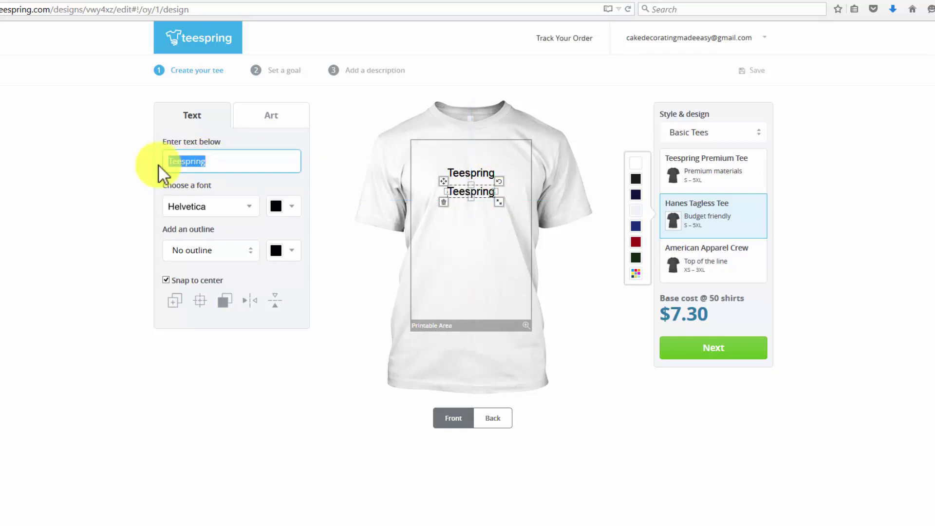
{"action": "type", "text": "is"}
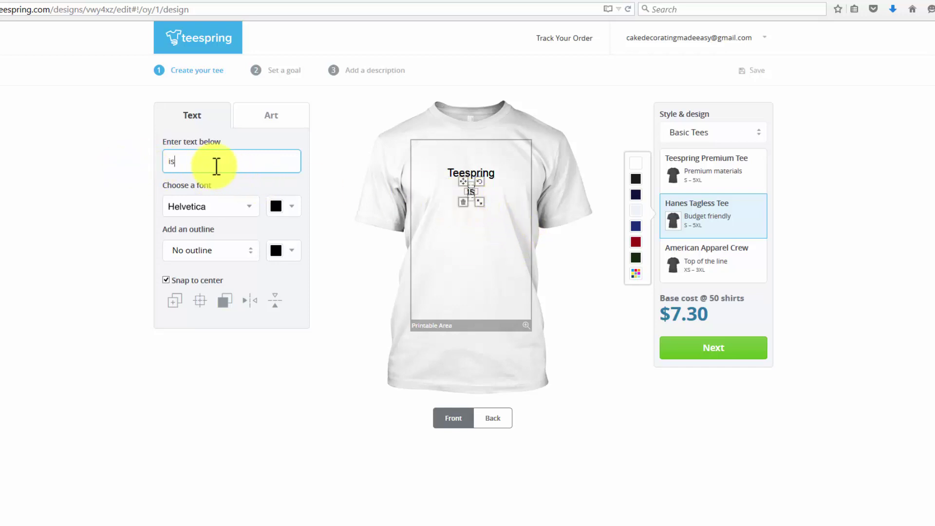
Set both text lines in the Permanent Marker font and enlarge "Teespring".
{"action": "left_click", "coordinate": [490, 176]}
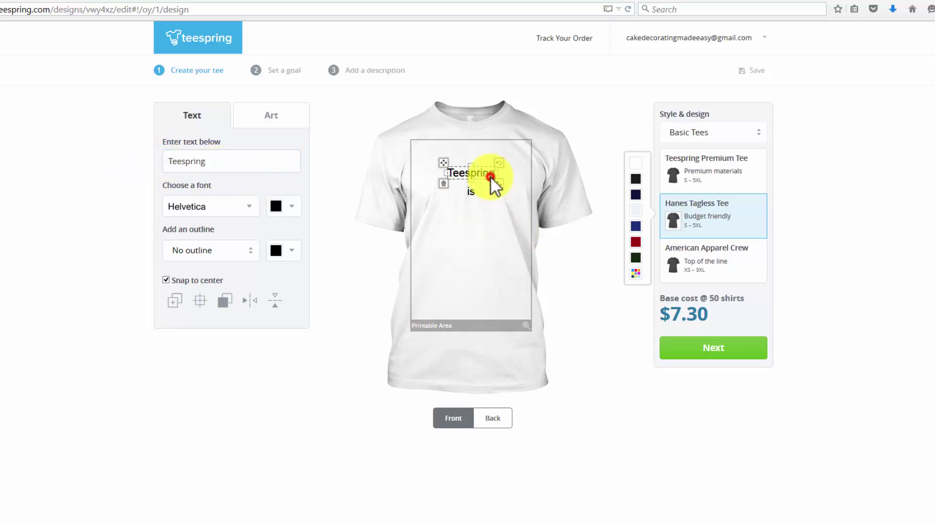
{"action": "left_click", "coordinate": [249, 208]}
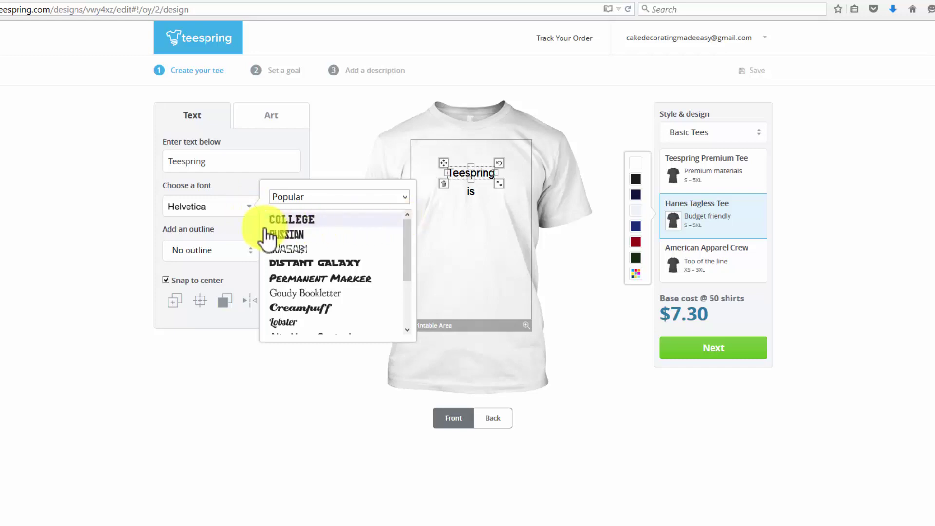
{"action": "left_click", "coordinate": [312, 277]}
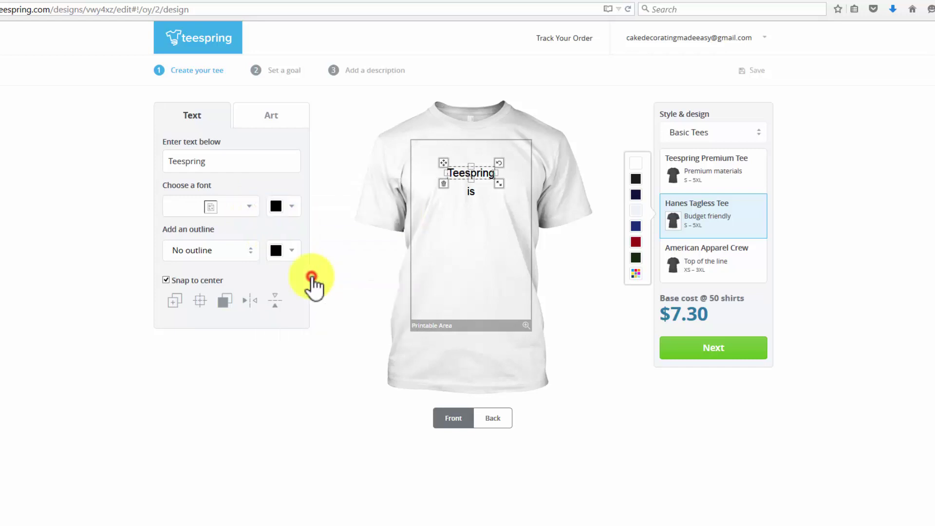
{"action": "left_click", "coordinate": [255, 211]}
{"action": "scroll", "coordinate": [323, 267], "scroll_direction": "down", "scroll_amount": 10}
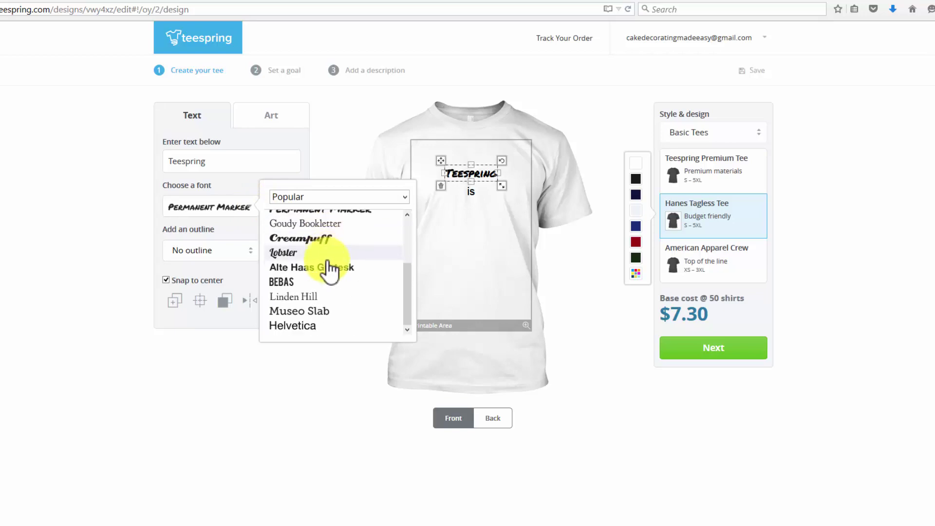
{"action": "scroll", "coordinate": [326, 262], "scroll_direction": "up", "scroll_amount": 10}
{"action": "scroll", "coordinate": [334, 268], "scroll_direction": "up", "scroll_amount": 3}
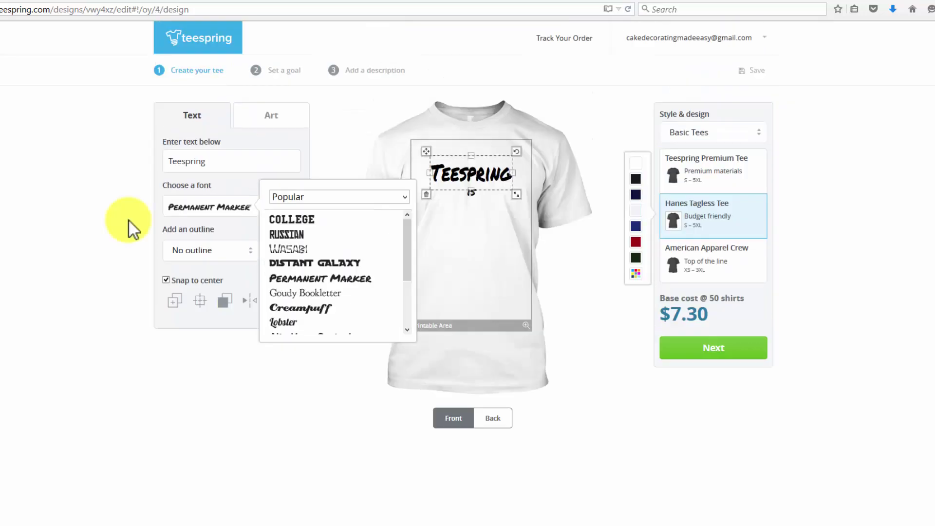
{"action": "left_click", "coordinate": [129, 220]}
Change the color of the "Teespring" text to blue.
{"action": "left_click", "coordinate": [286, 209]}
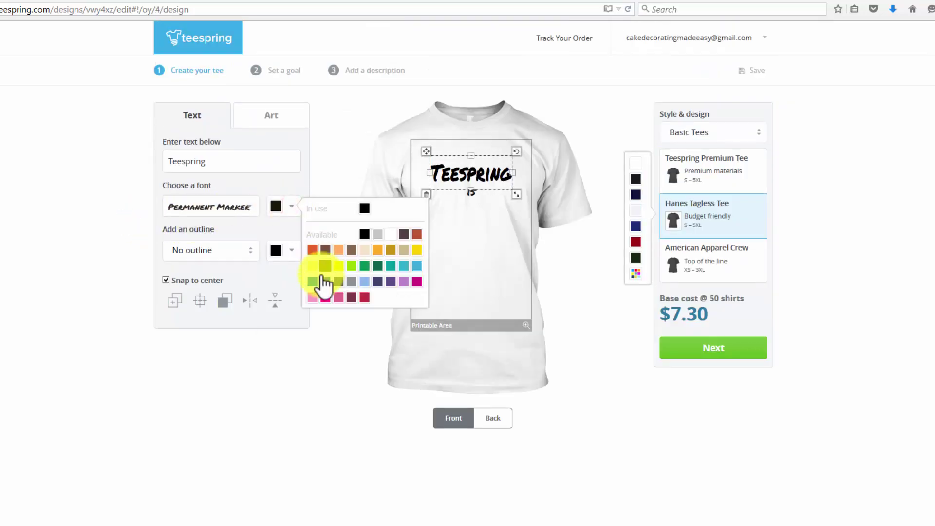
{"action": "left_click", "coordinate": [303, 278]}
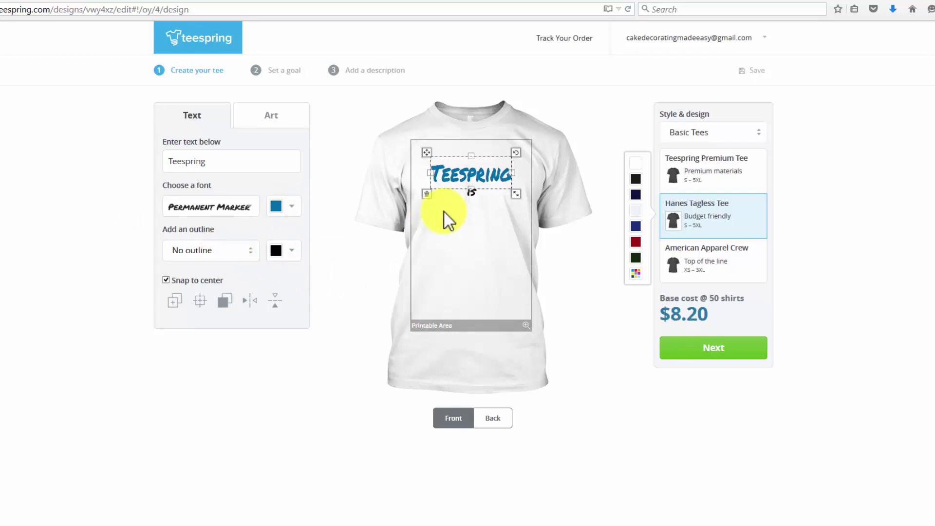
Try the thin, medium and thick outlines on the "Teespring" text and reset it to No outline.
{"action": "left_click", "coordinate": [472, 193]}
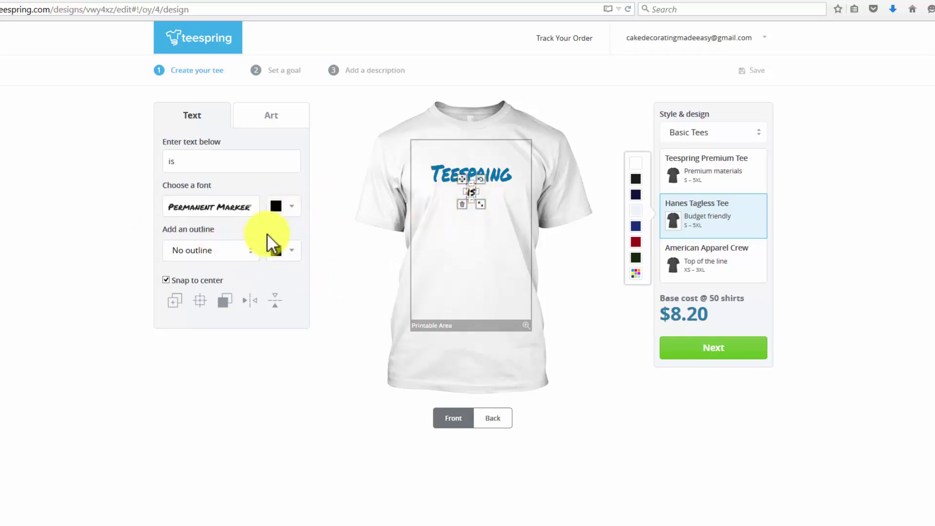
{"action": "left_click", "coordinate": [254, 253]}
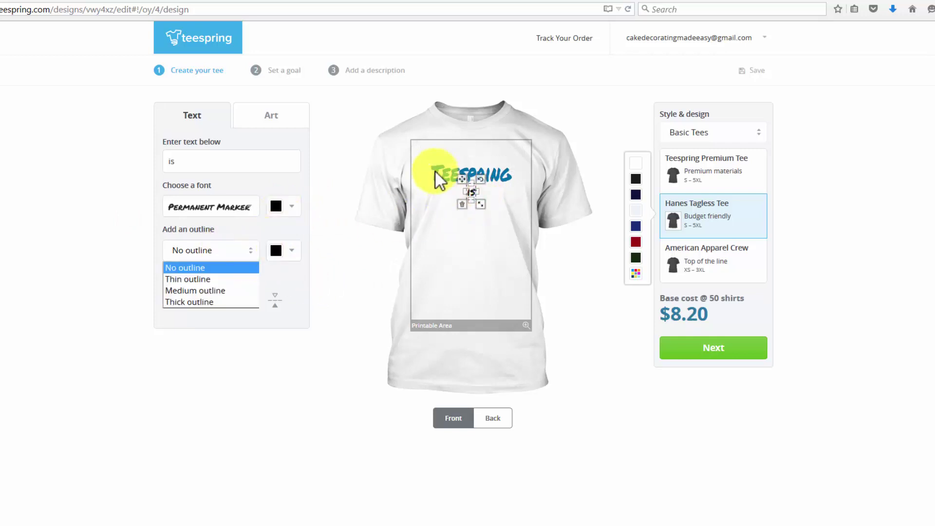
{"action": "left_click", "coordinate": [435, 170]}
{"action": "left_click", "coordinate": [253, 250]}
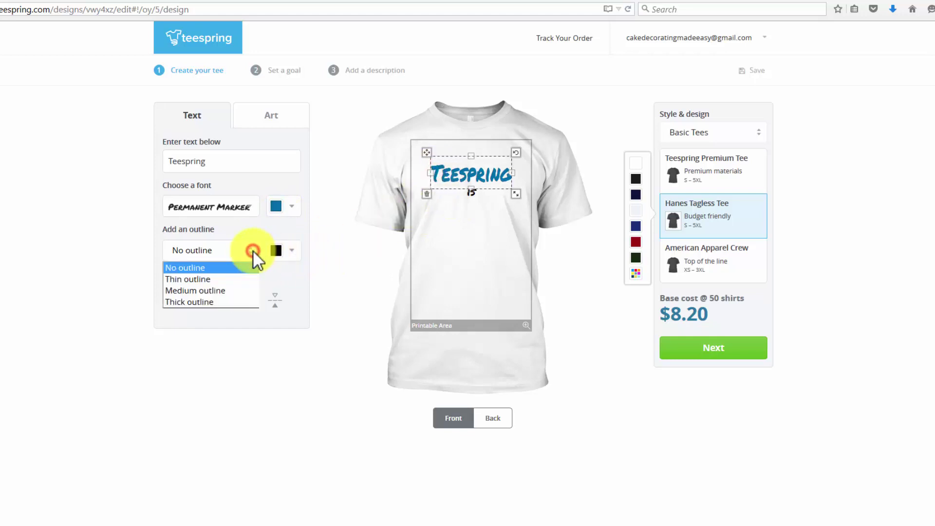
{"action": "left_click", "coordinate": [204, 279]}
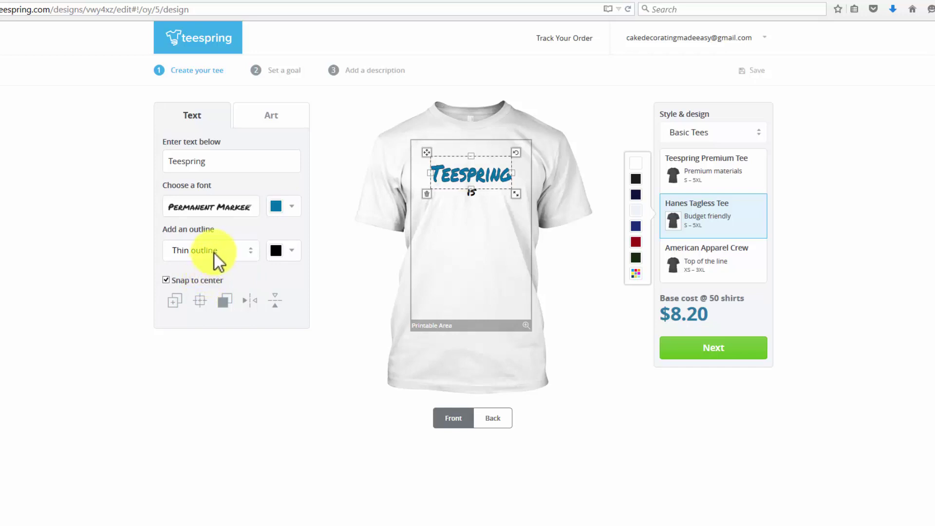
{"action": "left_click", "coordinate": [215, 251]}
{"action": "left_click", "coordinate": [200, 301]}
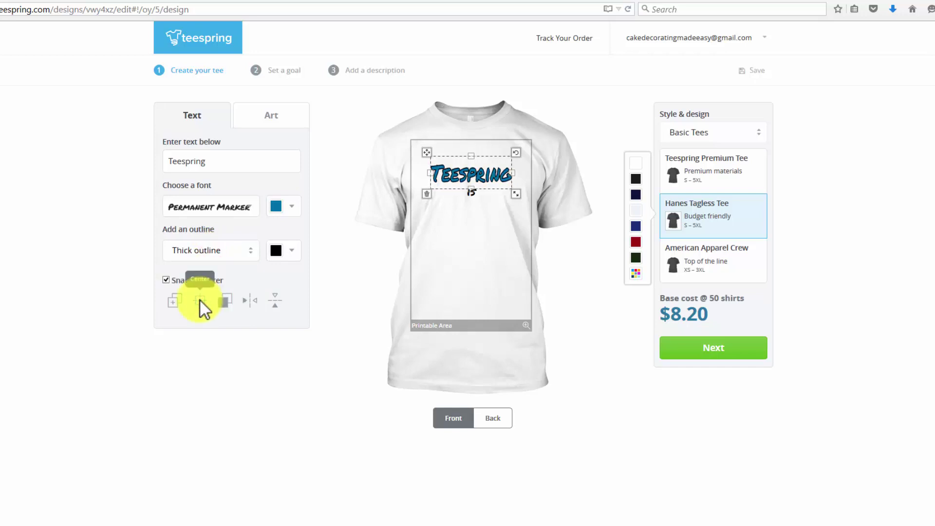
{"action": "left_click", "coordinate": [213, 252]}
{"action": "left_click", "coordinate": [199, 289]}
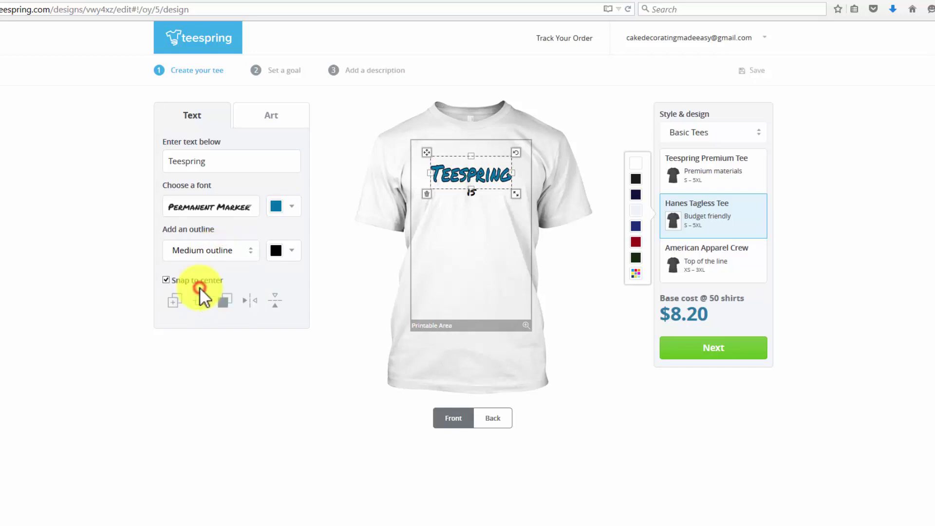
{"action": "left_click", "coordinate": [216, 250]}
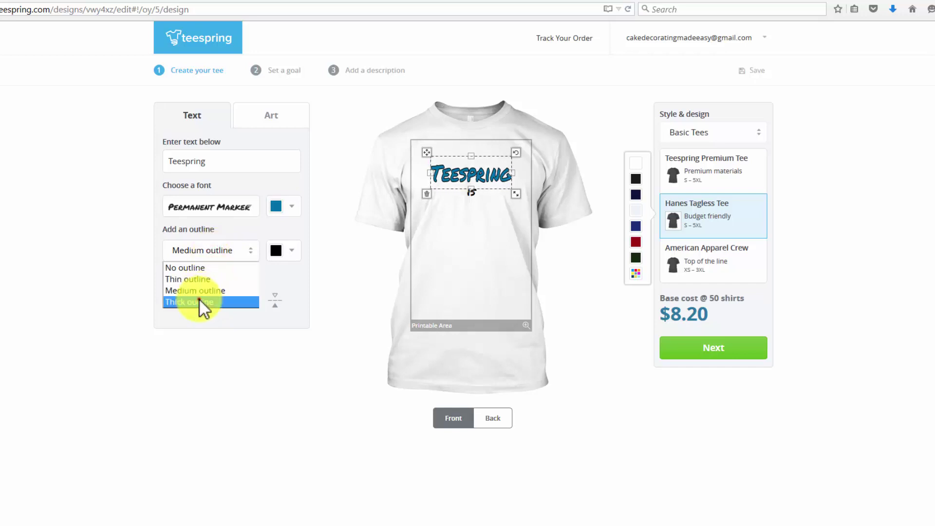
{"action": "left_click", "coordinate": [198, 298]}
{"action": "left_click", "coordinate": [221, 254]}
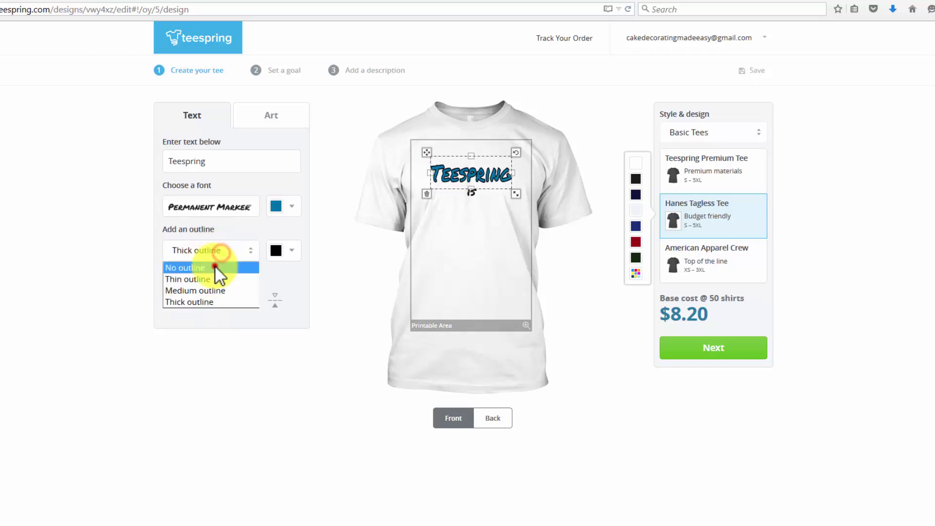
{"action": "left_click", "coordinate": [214, 265]}
Enlarge the "is" text slightly and change its color to blue.
{"action": "left_click", "coordinate": [473, 195]}
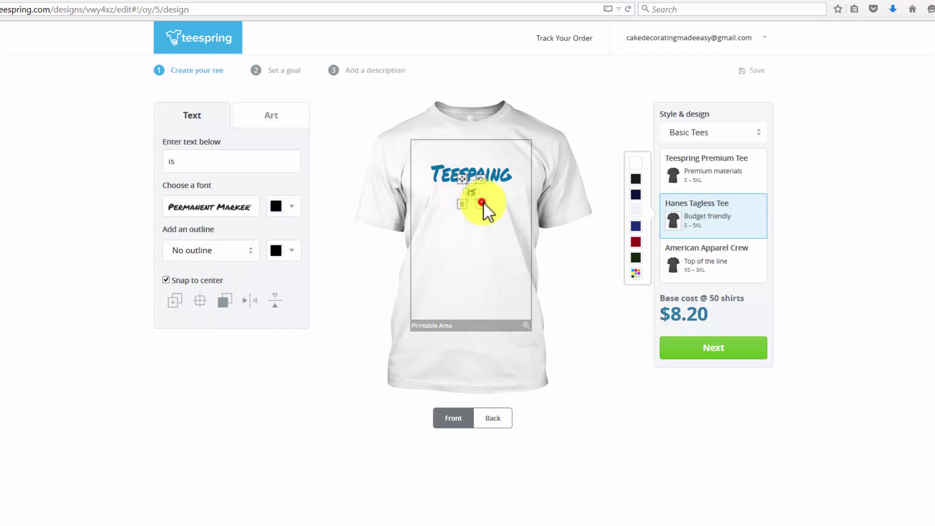
{"action": "left_click_drag", "start_coordinate": [484, 204], "coordinate": [488, 207]}
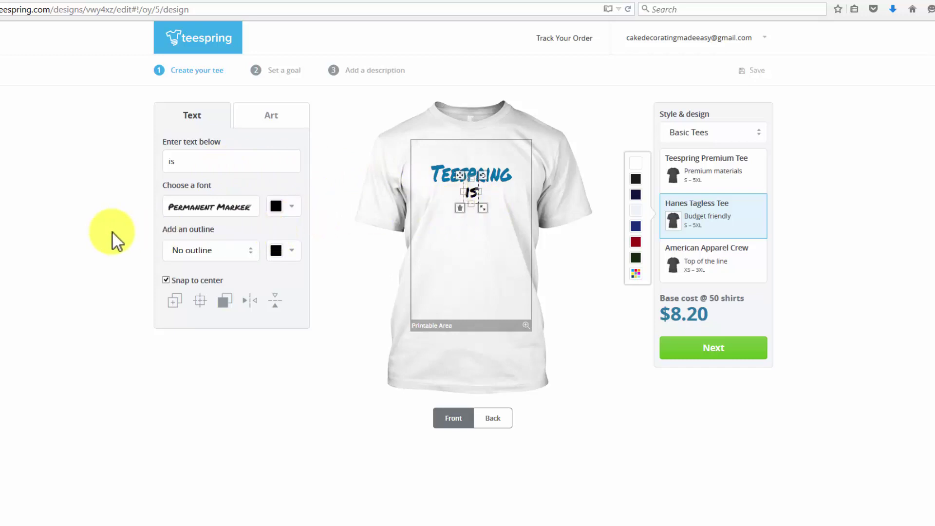
{"action": "left_click", "coordinate": [288, 251]}
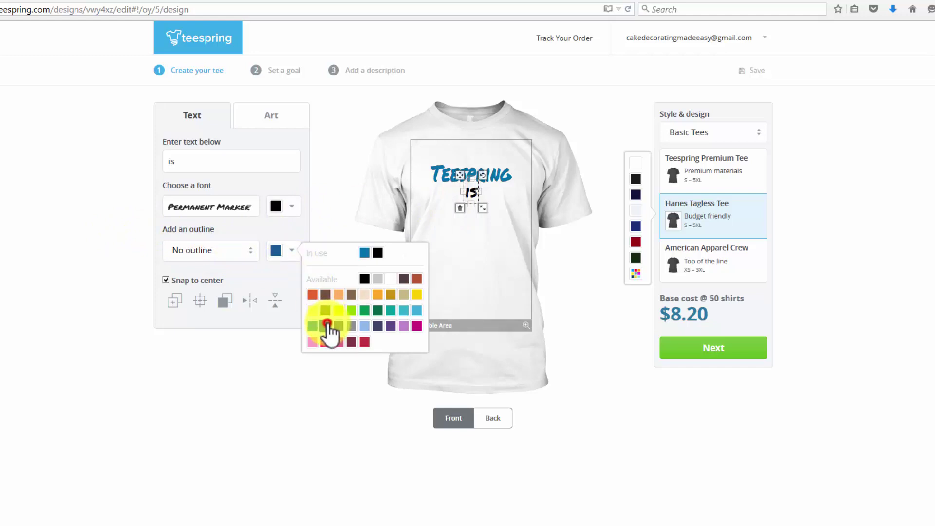
{"action": "left_click", "coordinate": [327, 324]}
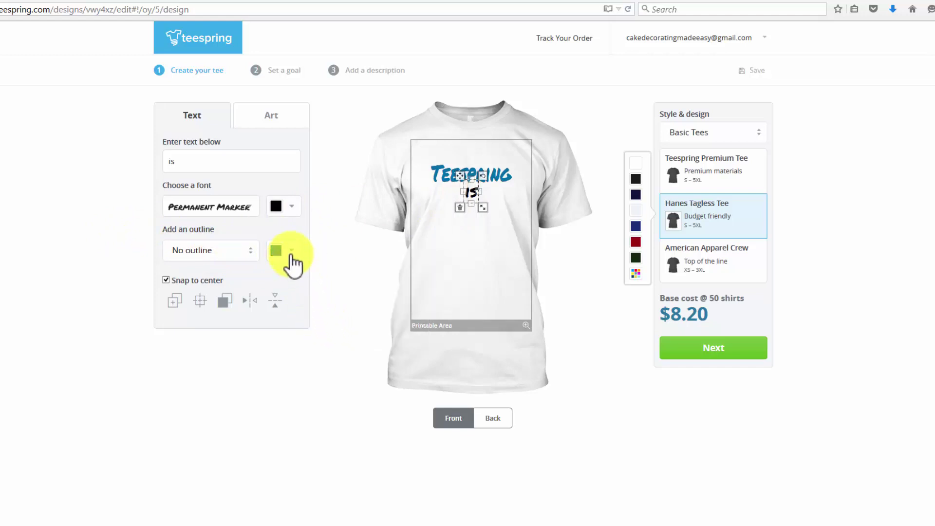
{"action": "left_click", "coordinate": [288, 209]}
{"action": "left_click", "coordinate": [329, 279]}
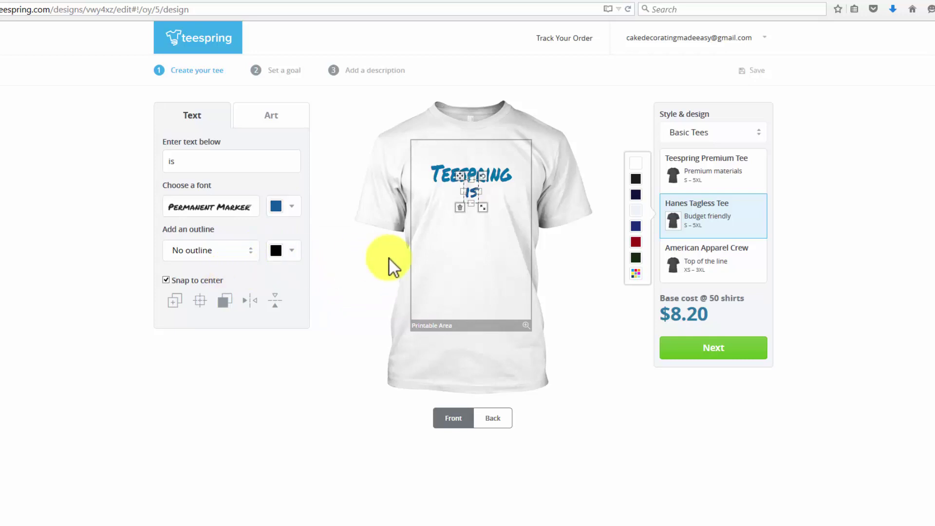
Duplicate the "is" text, enlarge the copy and center it below the original.
{"action": "left_click", "coordinate": [177, 300]}
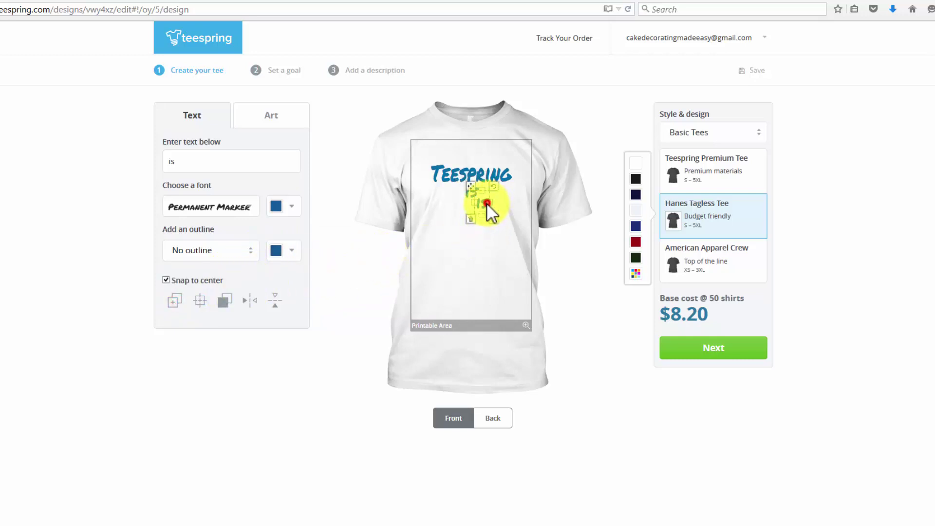
{"action": "mouse_move", "coordinate": [484, 227]}
{"action": "left_mouse_down"}
{"action": "mouse_move", "coordinate": [482, 244]}
{"action": "mouse_move", "coordinate": [494, 206]}
{"action": "mouse_move", "coordinate": [474, 189]}
{"action": "mouse_move", "coordinate": [455, 209]}
{"action": "left_mouse_up"}
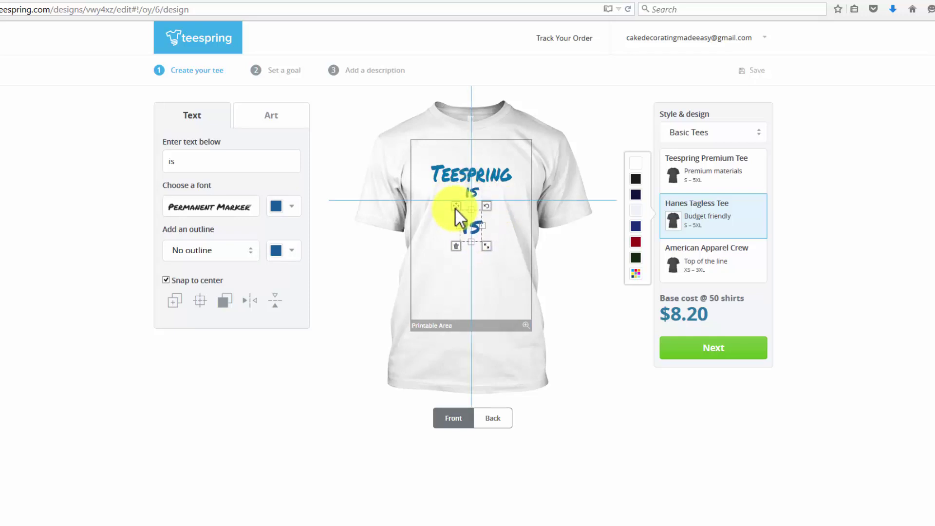
{"action": "left_click", "coordinate": [250, 300]}
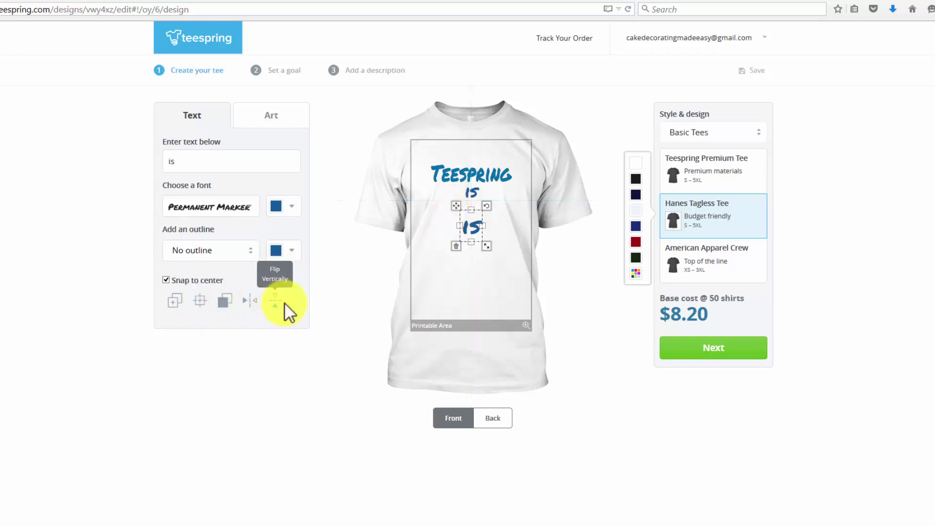
Replace the lower "is" text with "Awesome" and flip it until it reads upright and unmirrored.
{"action": "left_click_drag", "start_coordinate": [203, 169], "coordinate": [157, 163]}
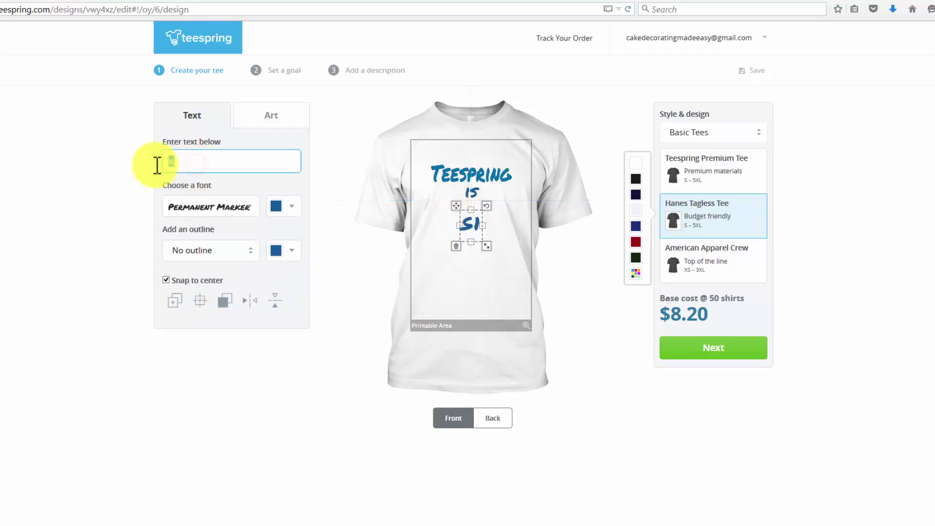
{"action": "type", "text": "Awesome"}
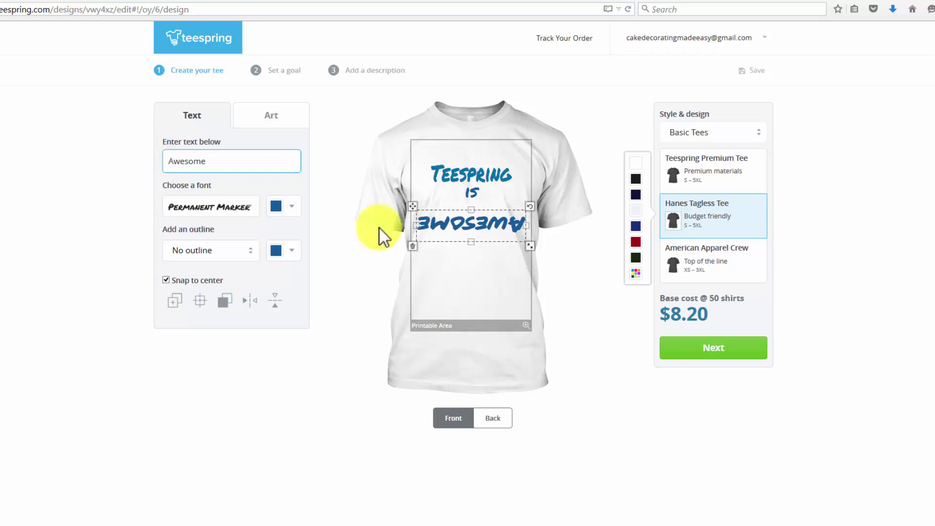
{"action": "left_click", "coordinate": [247, 305]}
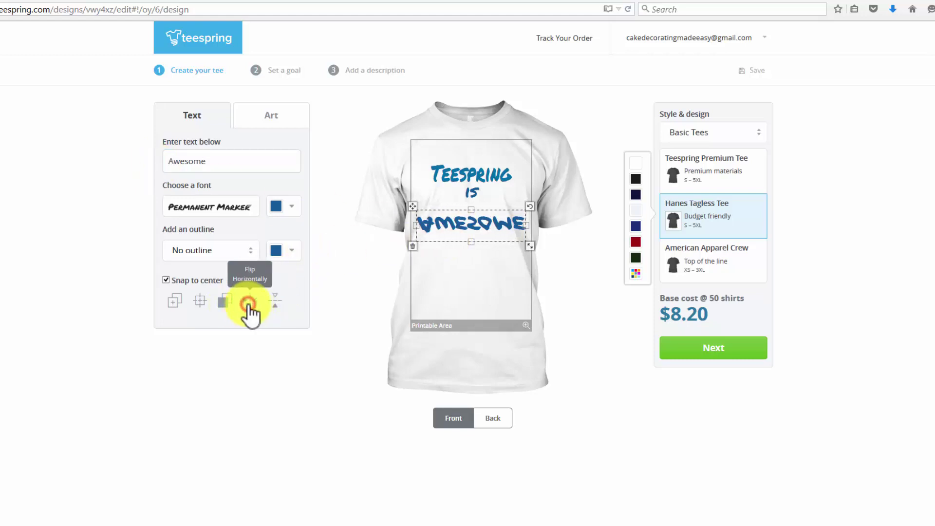
{"action": "left_click", "coordinate": [248, 305]}
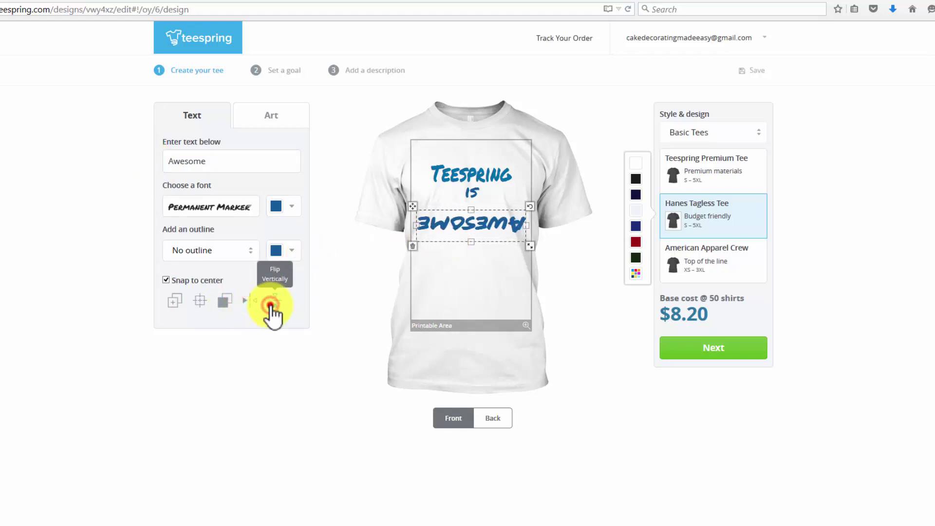
{"action": "left_click", "coordinate": [253, 304]}
Browse the artwork library and search it for "teespring".
{"action": "left_click", "coordinate": [260, 122]}
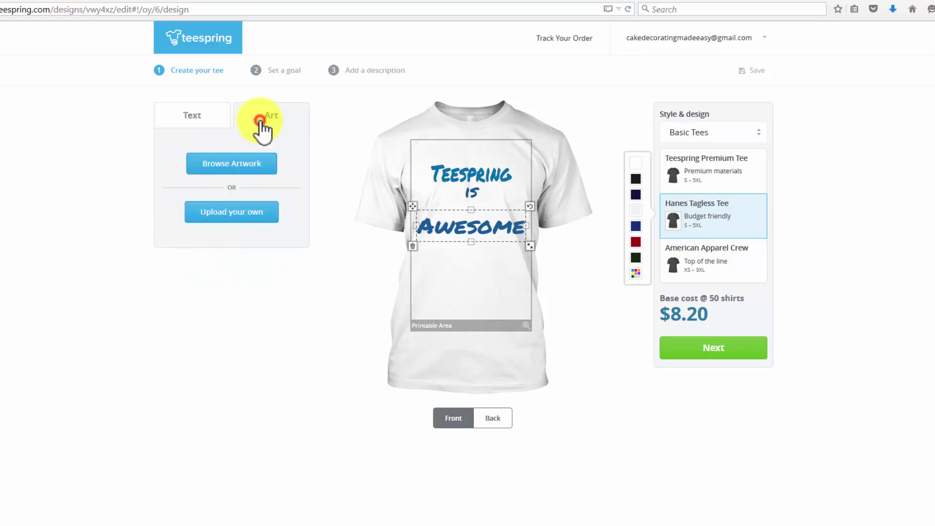
{"action": "left_click", "coordinate": [237, 166]}
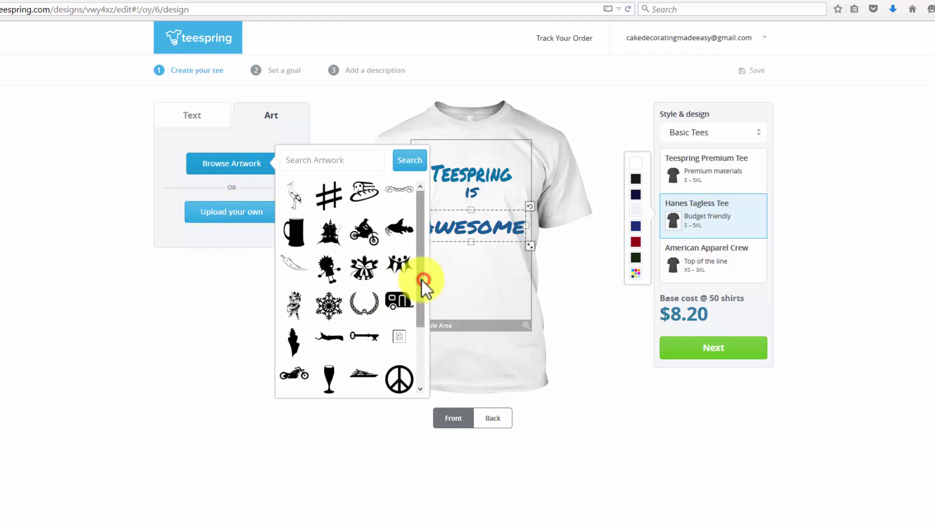
{"action": "left_click_drag", "start_coordinate": [422, 259], "coordinate": [359, 192]}
{"action": "left_click", "coordinate": [356, 161]}
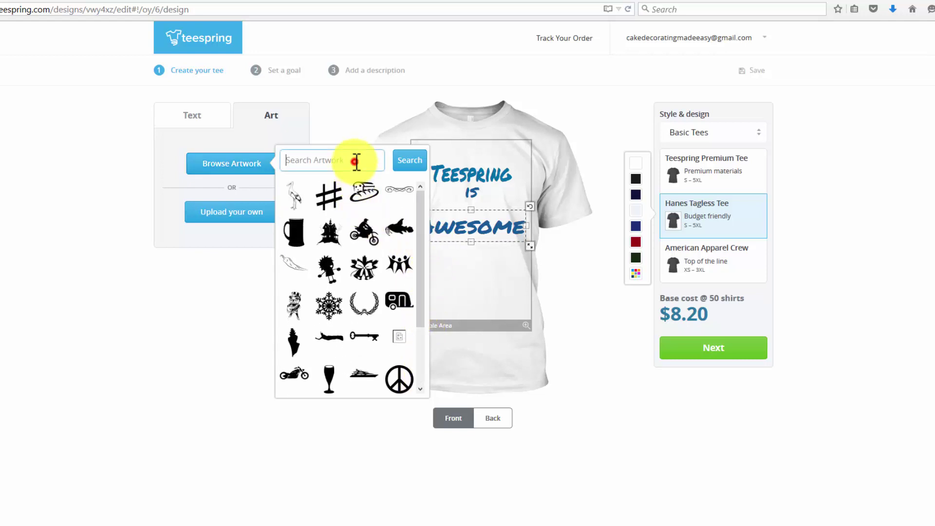
{"action": "type", "text": "teespring"}
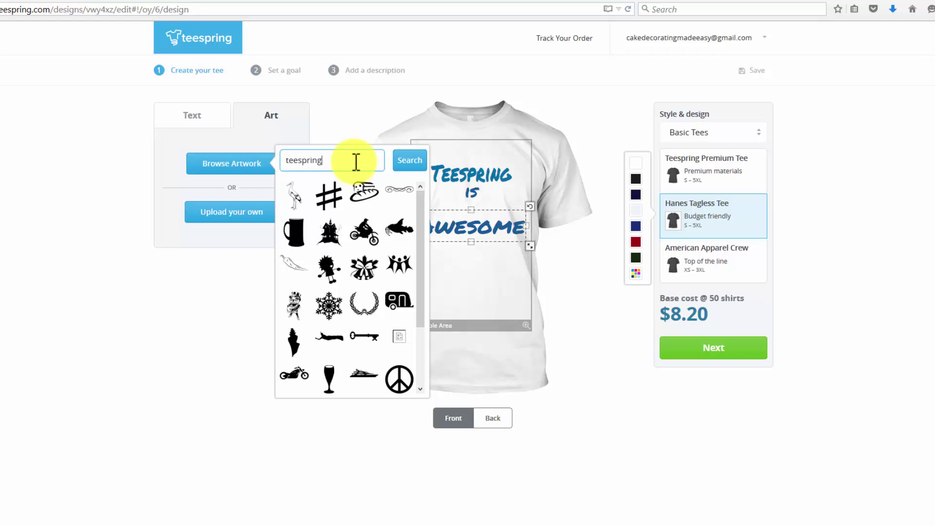
{"action": "left_click", "coordinate": [410, 162]}
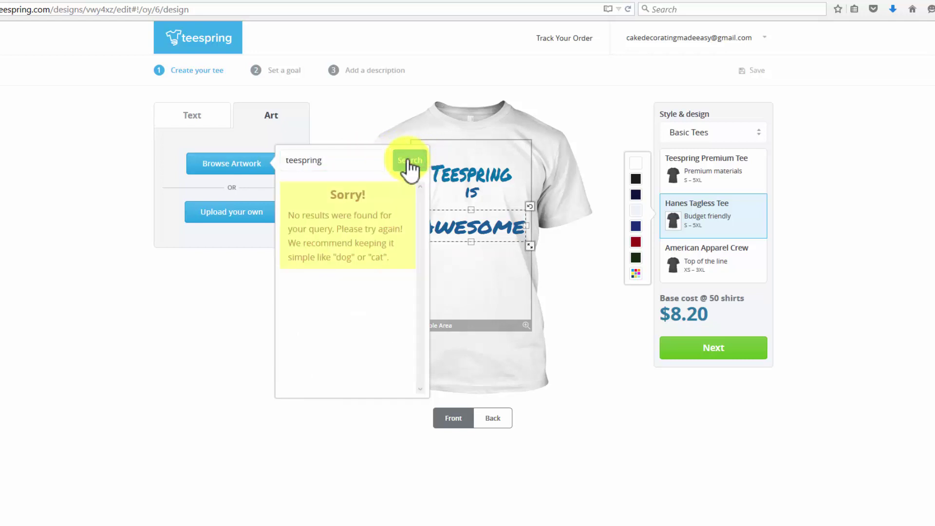
Clear the artwork search term, rerun the search with an empty term and close the artwork library.
{"action": "left_click_drag", "start_coordinate": [344, 161], "coordinate": [267, 161]}
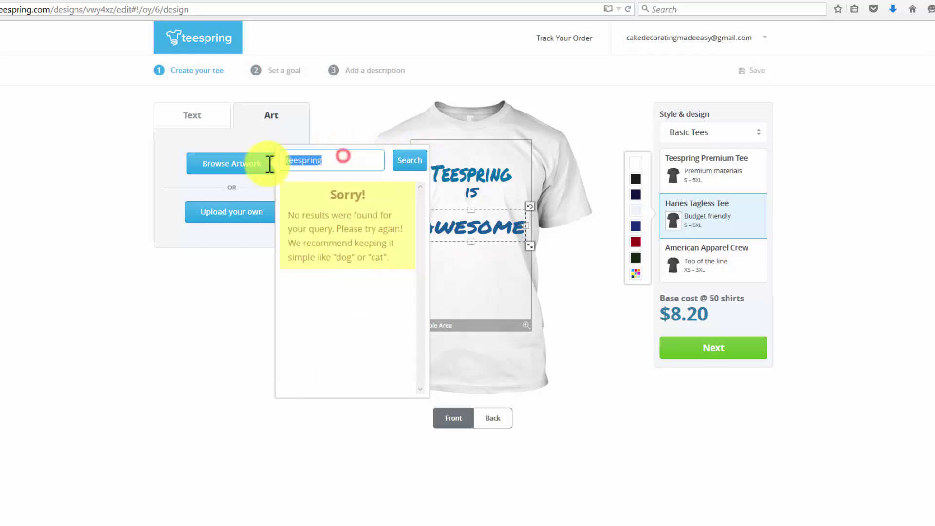
{"action": "key", "text": "BackSpace"}
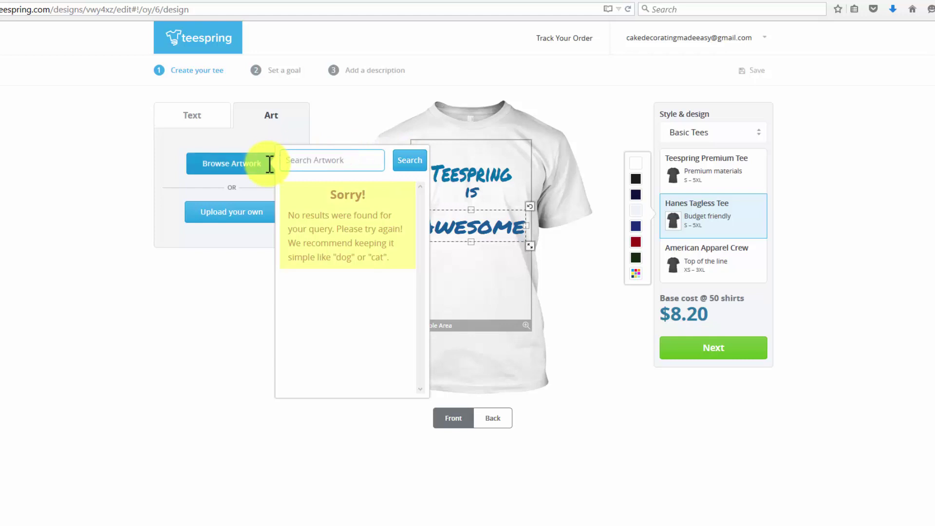
{"action": "left_click", "coordinate": [409, 162]}
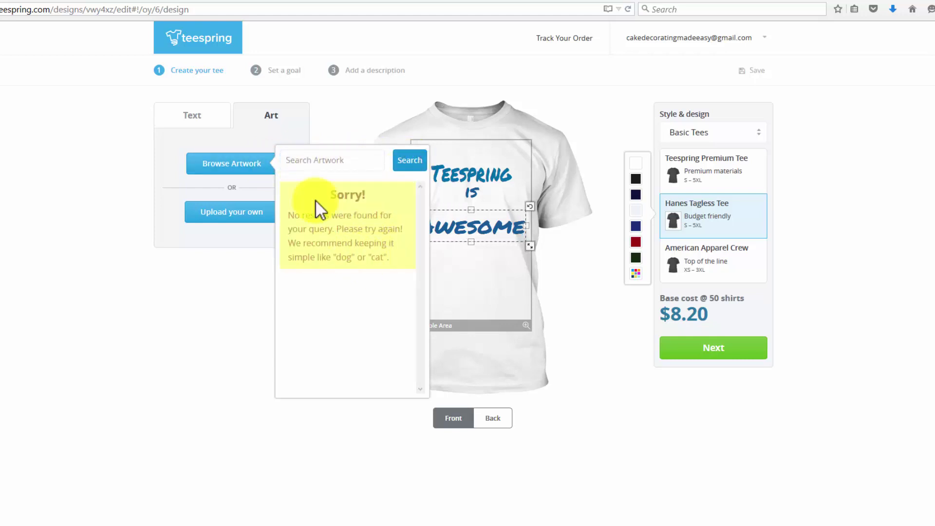
{"action": "left_click", "coordinate": [313, 163]}
{"action": "left_click", "coordinate": [220, 315]}
{"action": "left_click", "coordinate": [246, 164]}
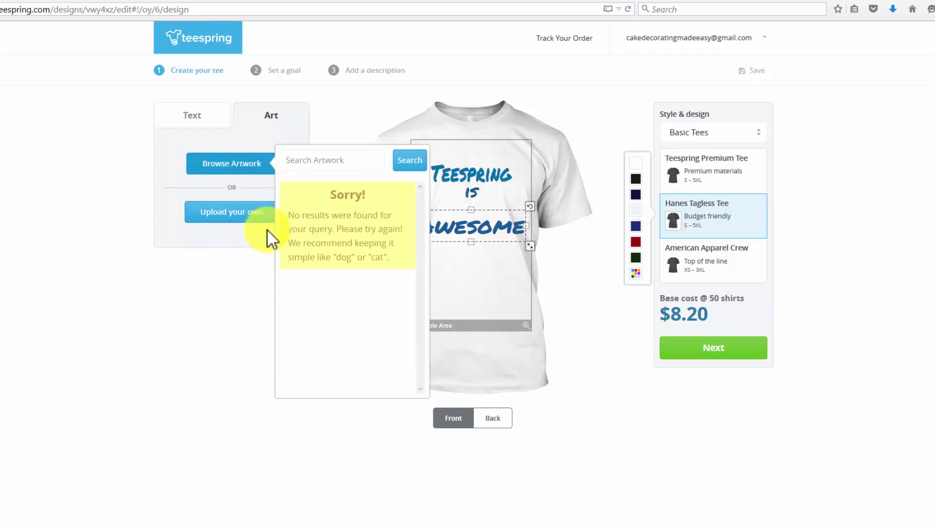
{"action": "left_click", "coordinate": [229, 273]}
View the option for uploading custom artwork and its file picker without choosing a file.
{"action": "left_click", "coordinate": [241, 216]}
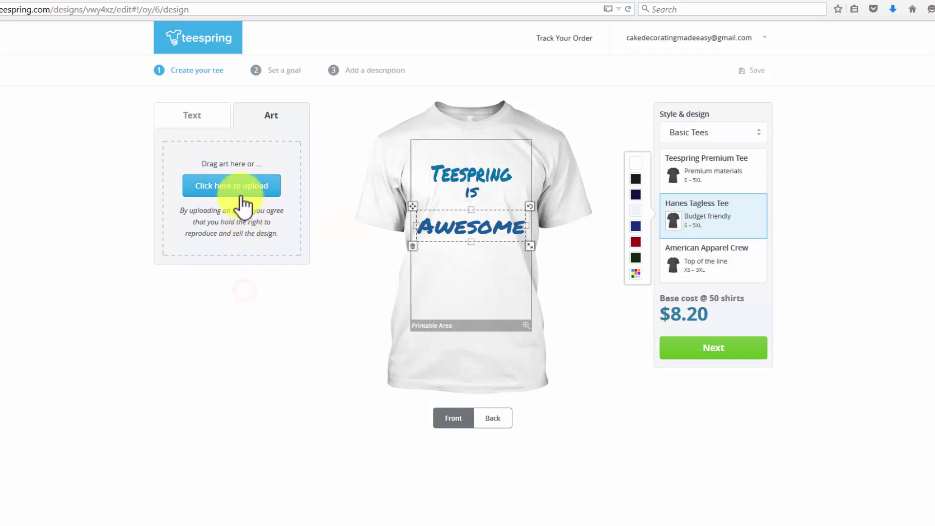
{"action": "left_click", "coordinate": [215, 115]}
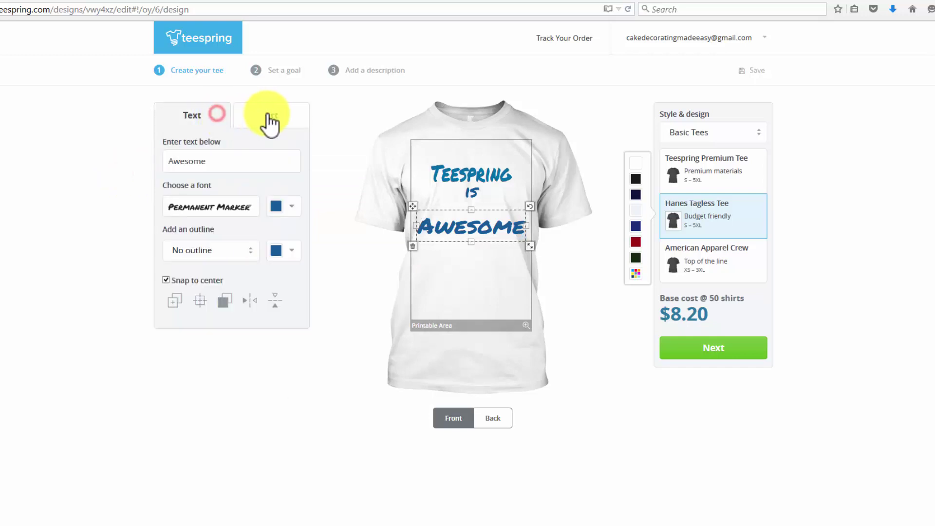
{"action": "left_click", "coordinate": [276, 115]}
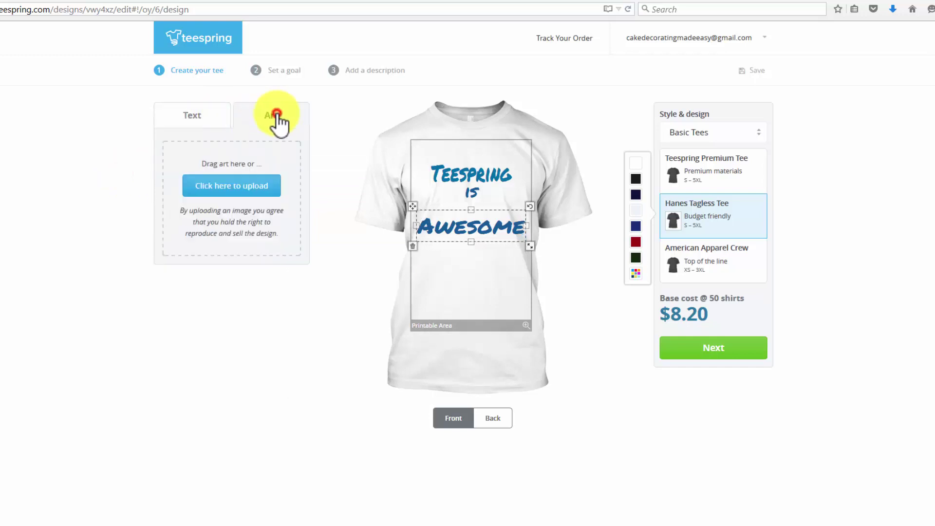
{"action": "left_click", "coordinate": [256, 190]}
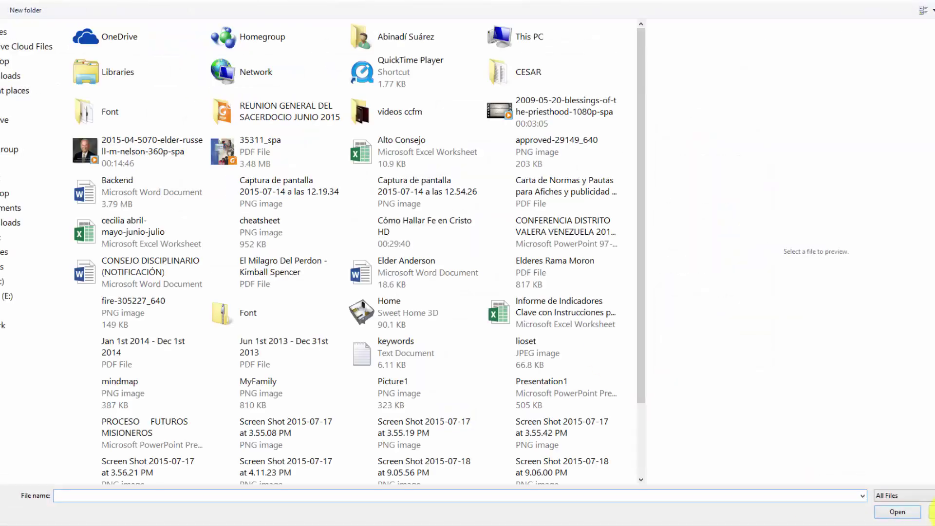
{"action": "left_click", "coordinate": [932, 512]}
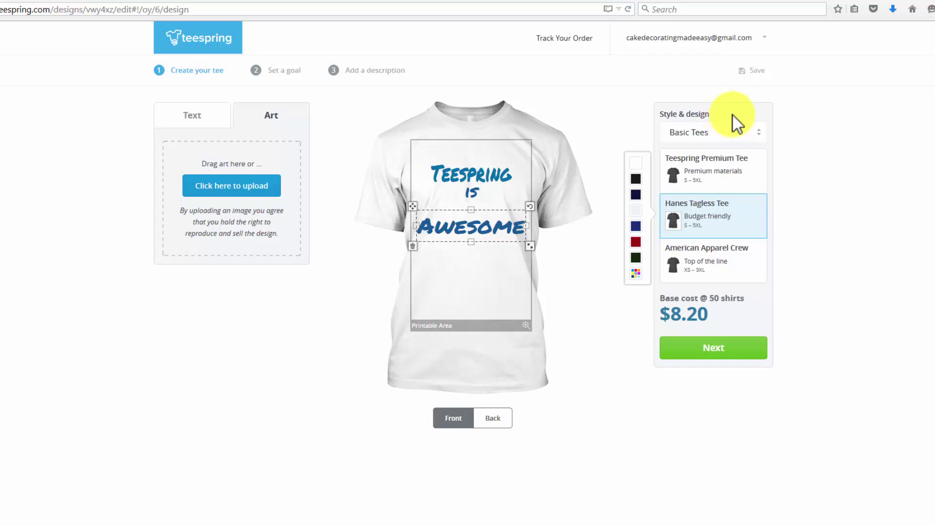
Try the Women's Tees category and the V-Neck Tees styles Bella Women's Fitted, Hanes Womens Fitted and Hanes Women's Relaxed.
{"action": "left_click", "coordinate": [757, 130]}
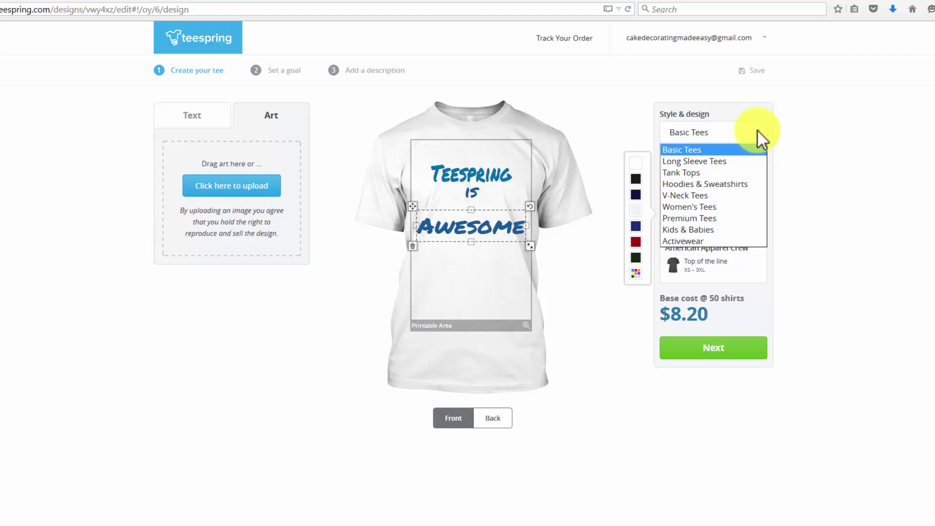
{"action": "left_click", "coordinate": [707, 205]}
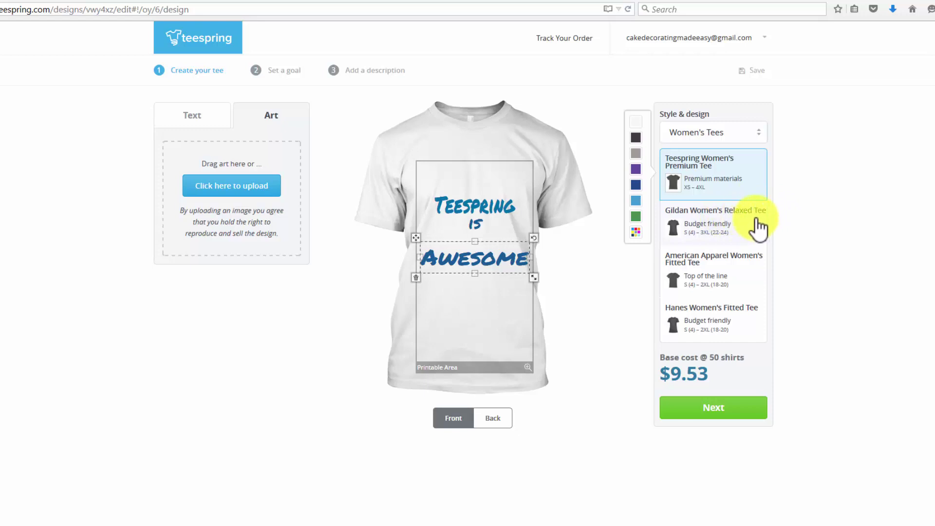
{"action": "left_click", "coordinate": [758, 131]}
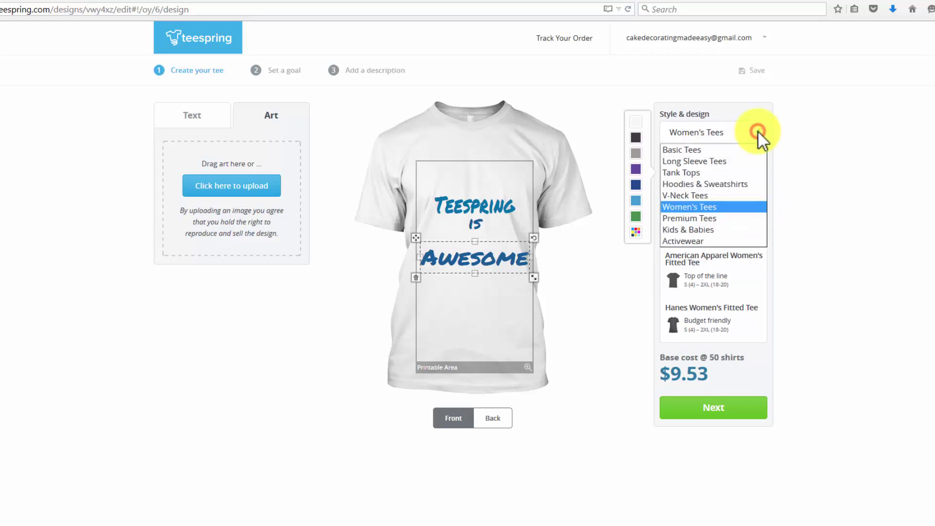
{"action": "left_click", "coordinate": [711, 195]}
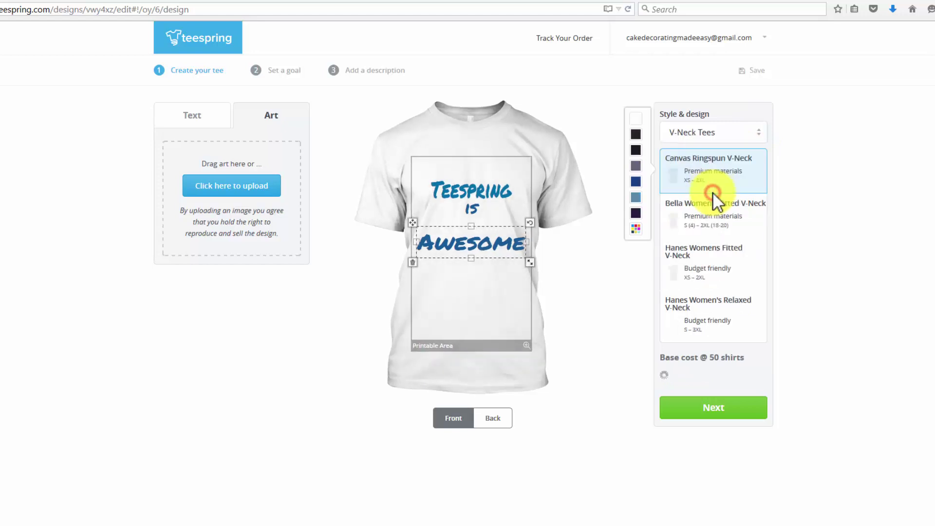
{"action": "left_click", "coordinate": [741, 219]}
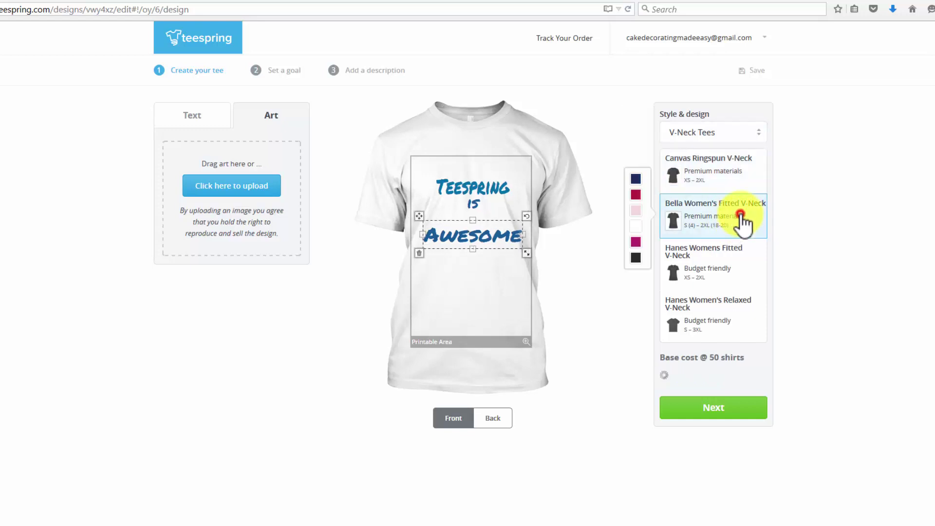
{"action": "left_click", "coordinate": [745, 267]}
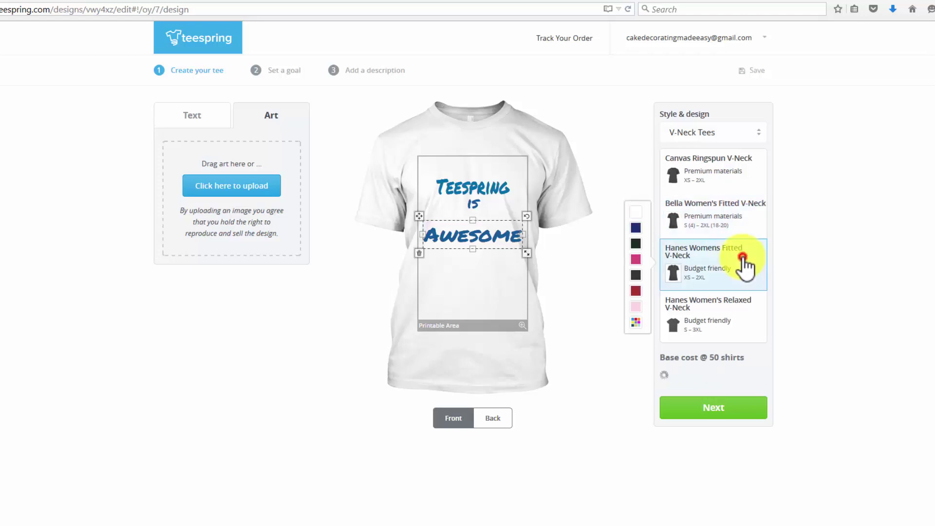
{"action": "left_click", "coordinate": [737, 324]}
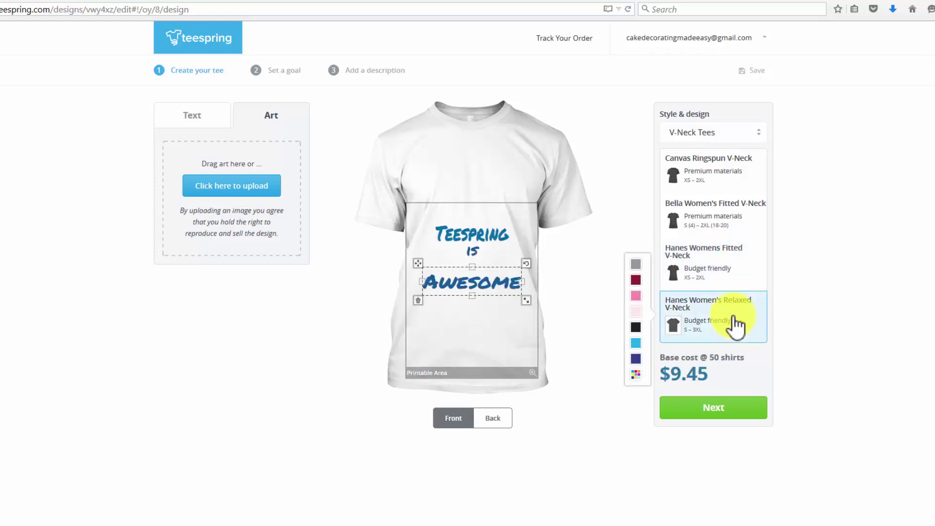
Set the product category to Women's Tees and try the Gildan Women's Relaxed Tee and American Apparel Women's Fitted Tee.
{"action": "left_click", "coordinate": [758, 134]}
{"action": "left_click", "coordinate": [717, 207]}
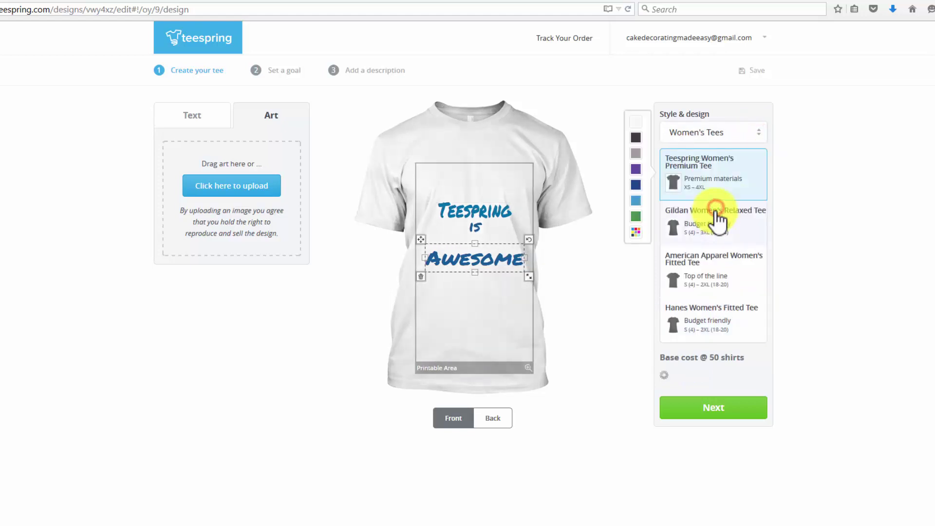
{"action": "left_click", "coordinate": [717, 218]}
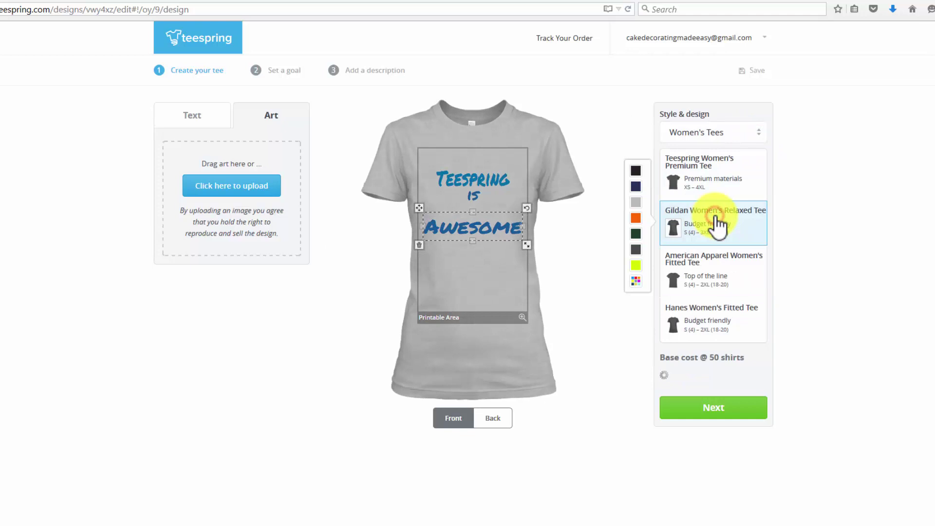
{"action": "left_click", "coordinate": [714, 280]}
Try several shirt colors, including red and blue, on the American Apparel Women's Fitted Tee.
{"action": "left_click", "coordinate": [640, 284]}
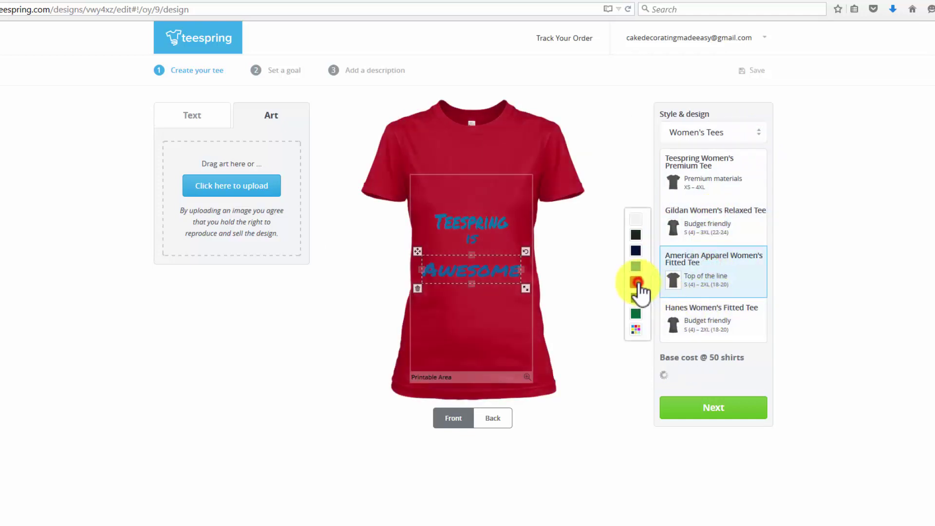
{"action": "left_click", "coordinate": [636, 264]}
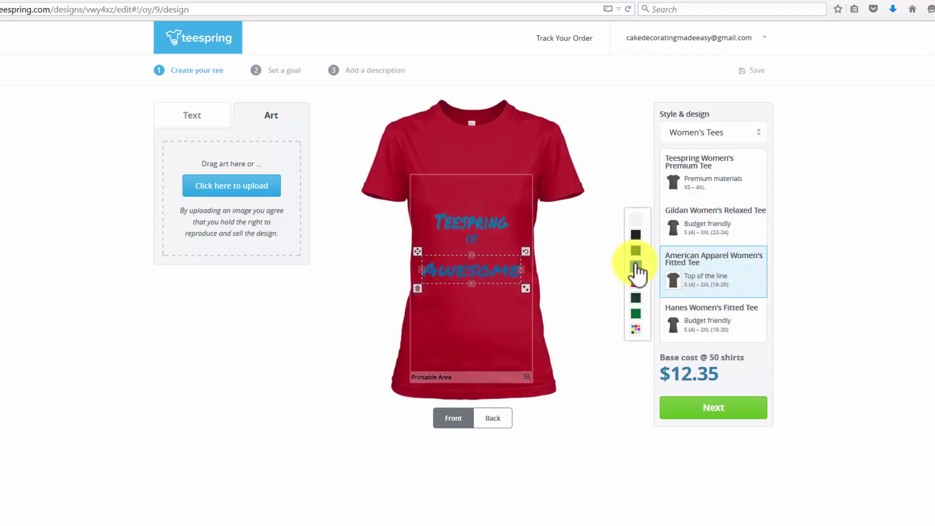
{"action": "left_click", "coordinate": [636, 235]}
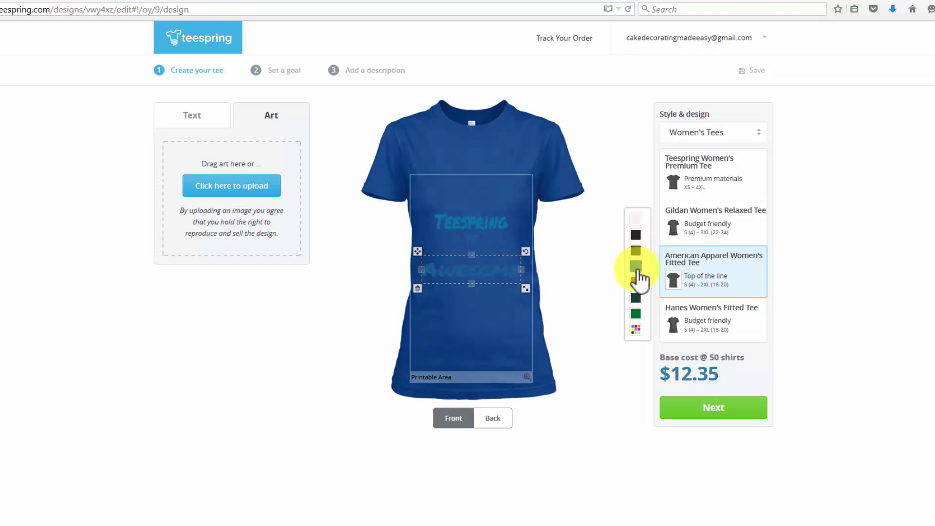
{"action": "left_click", "coordinate": [637, 317]}
{"action": "left_click", "coordinate": [636, 330]}
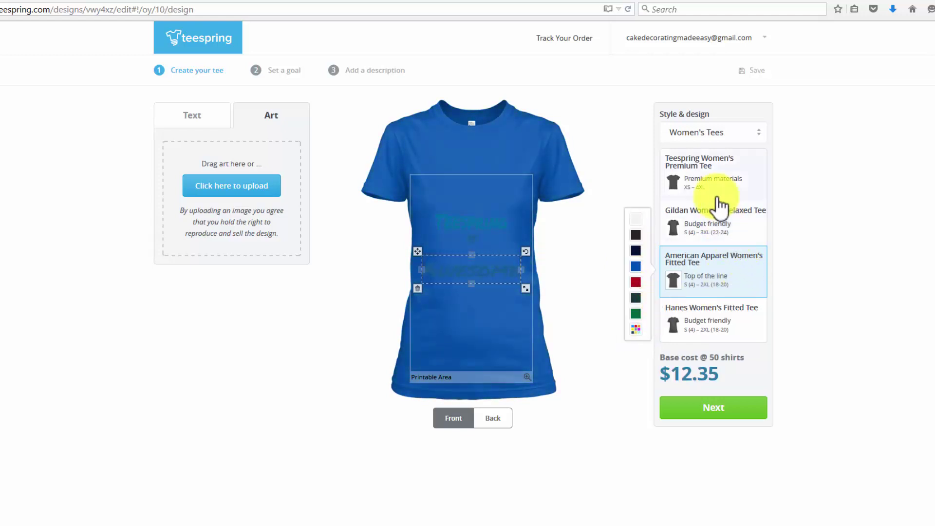
Try the Hanes Women's Fitted Tee and Gildan Women's Relaxed Tee, and select the Teespring Women's Premium Tee.
{"action": "left_click", "coordinate": [682, 316]}
{"action": "left_click", "coordinate": [700, 242]}
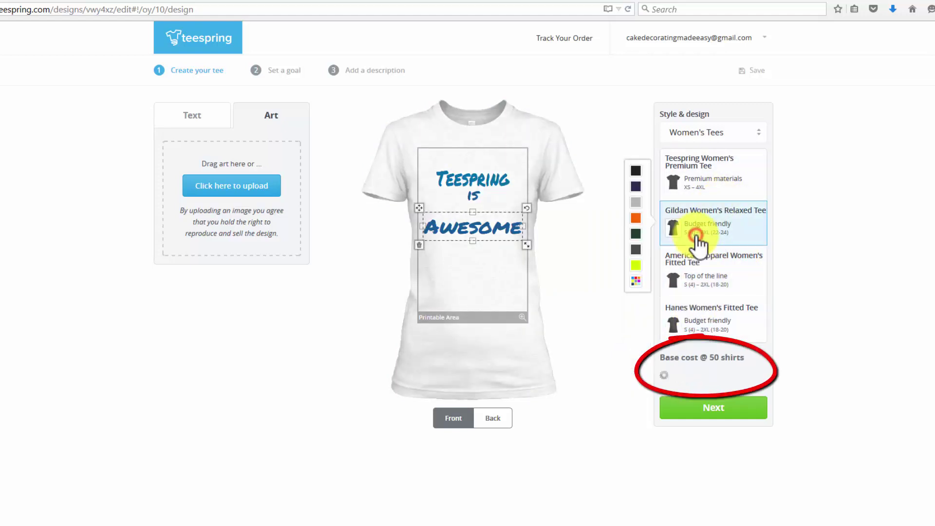
{"action": "left_click", "coordinate": [703, 179]}
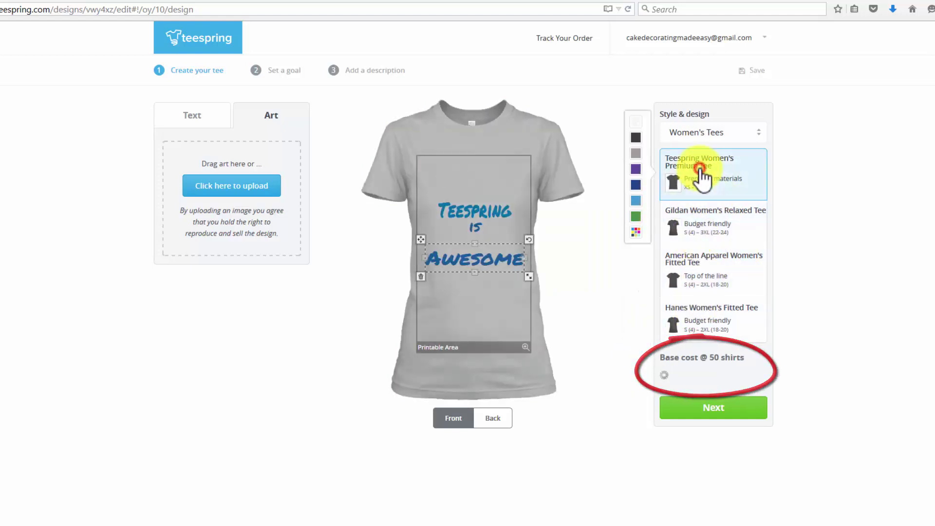